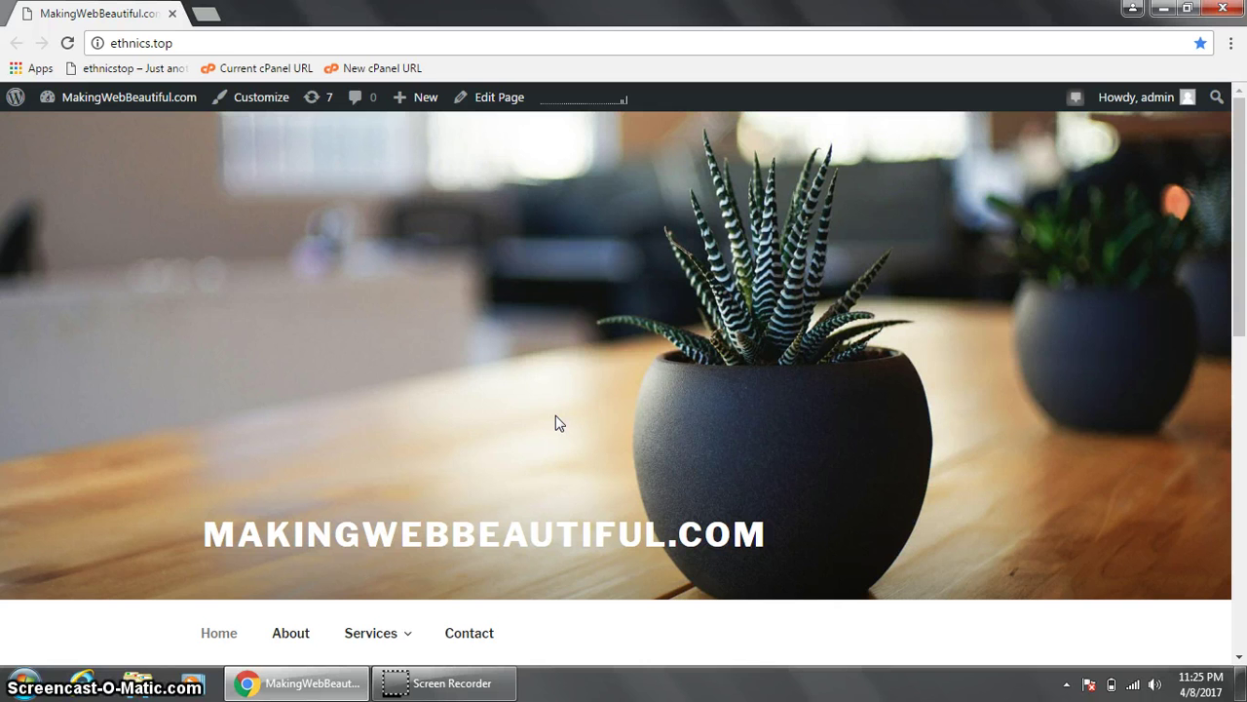
Look over the cPanel login page, briefly selecting the site title and web address.
left_click_drag(310, 526, 426, 576)
left_click(430, 582)
scroll(83, 604, "down", 5)
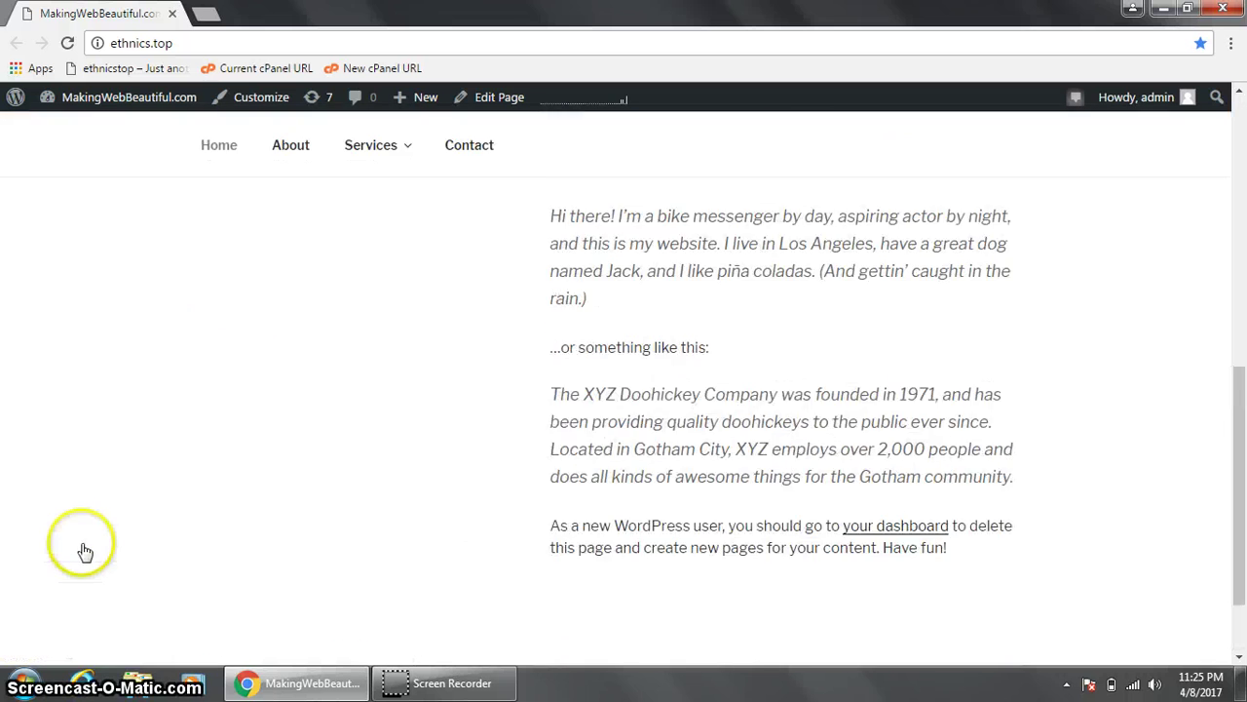
scroll(85, 551, "up", 5)
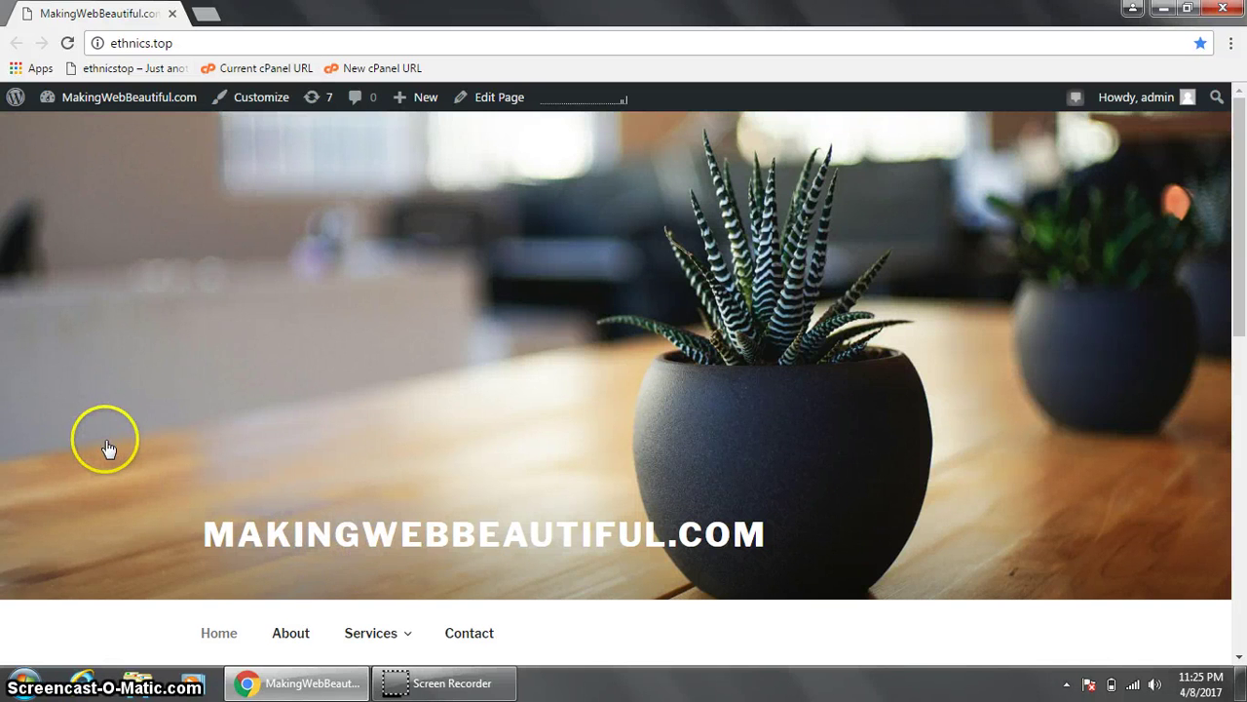
key("ctrl+l")
left_click(251, 468)
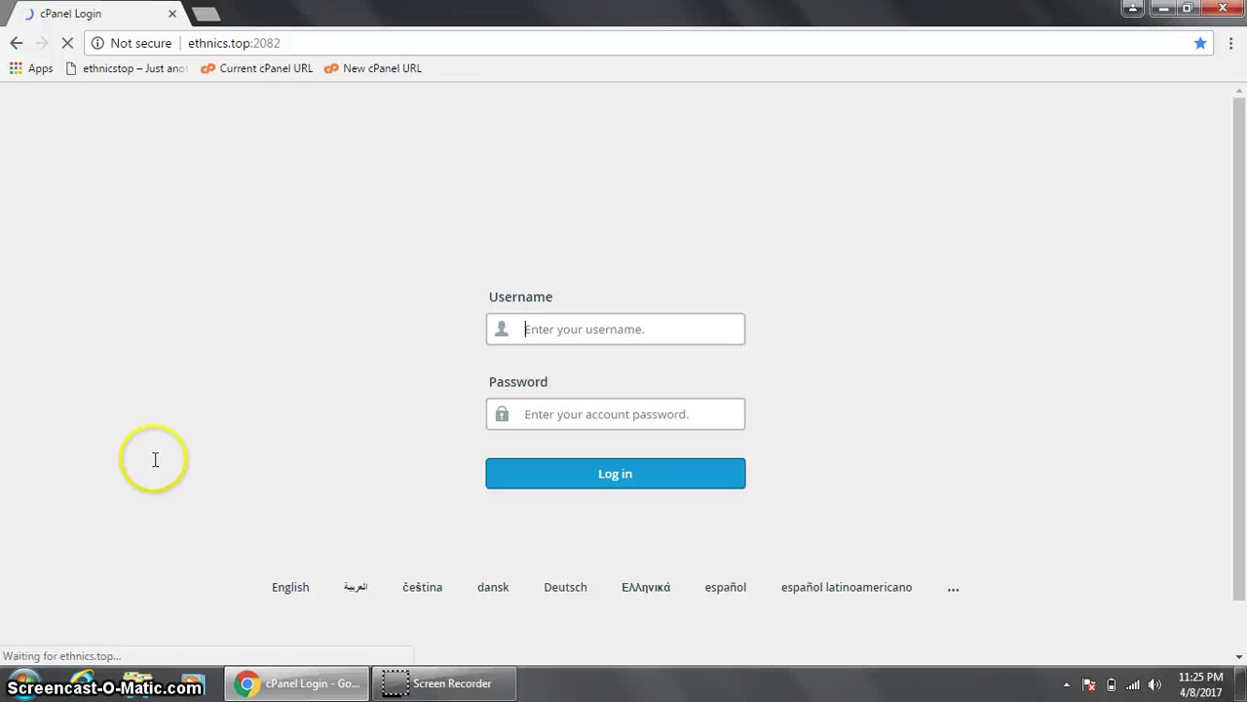
Log in with the account username and password, correcting the username and resubmitting.
type("etnics")
key("BackSpace")
key("BackSpace")
key("BackSpace")
key("BackSpace")
type("hnicstop")
key("Tab")
type("•••")
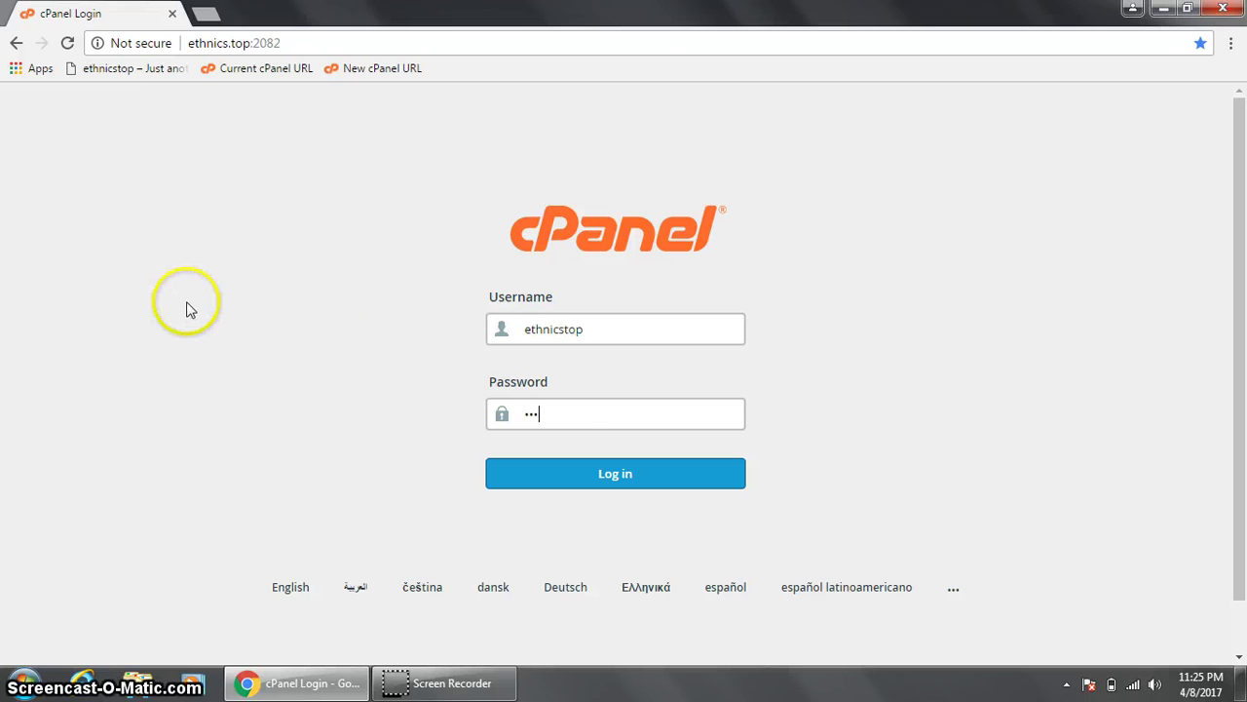
key("Return")
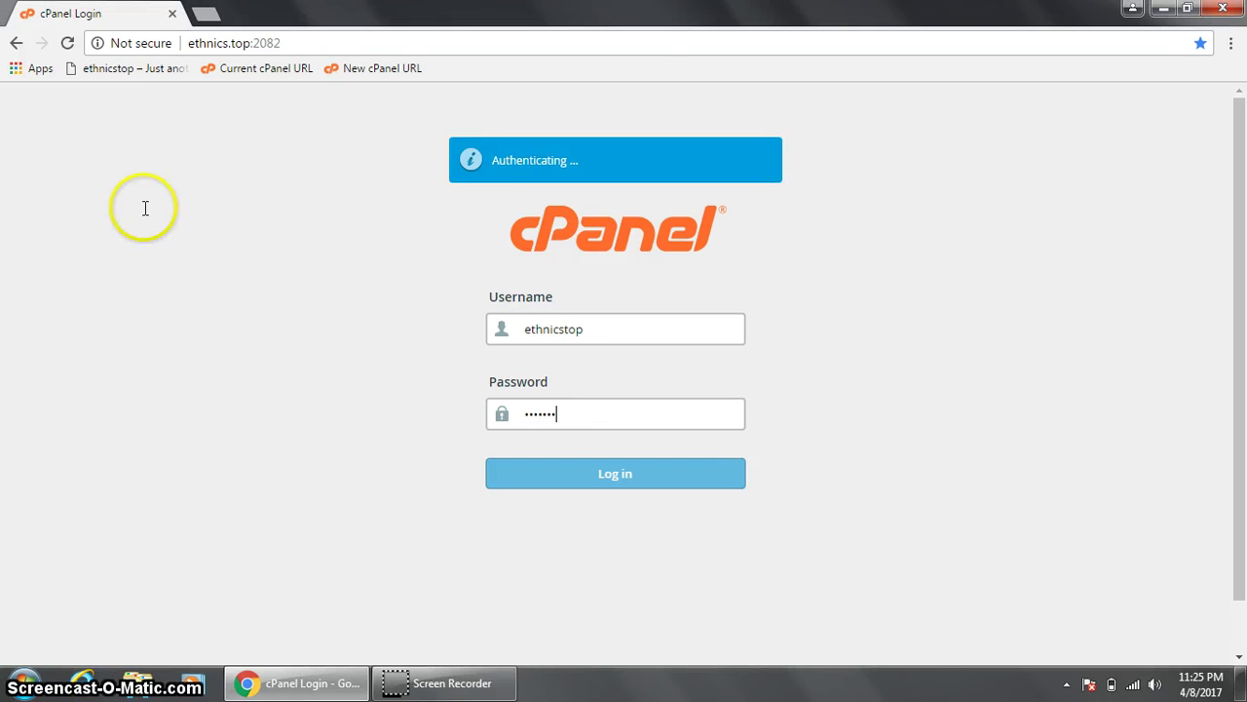
key("BackSpace")
key("BackSpace")
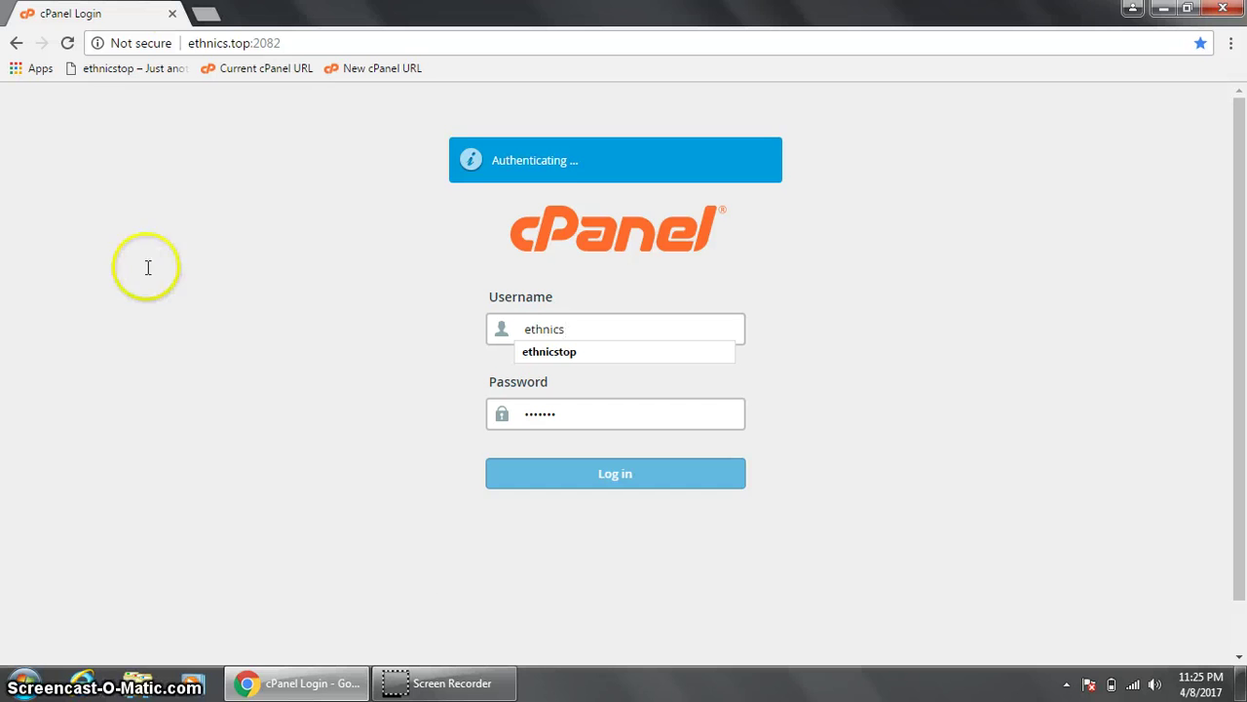
key("Return")
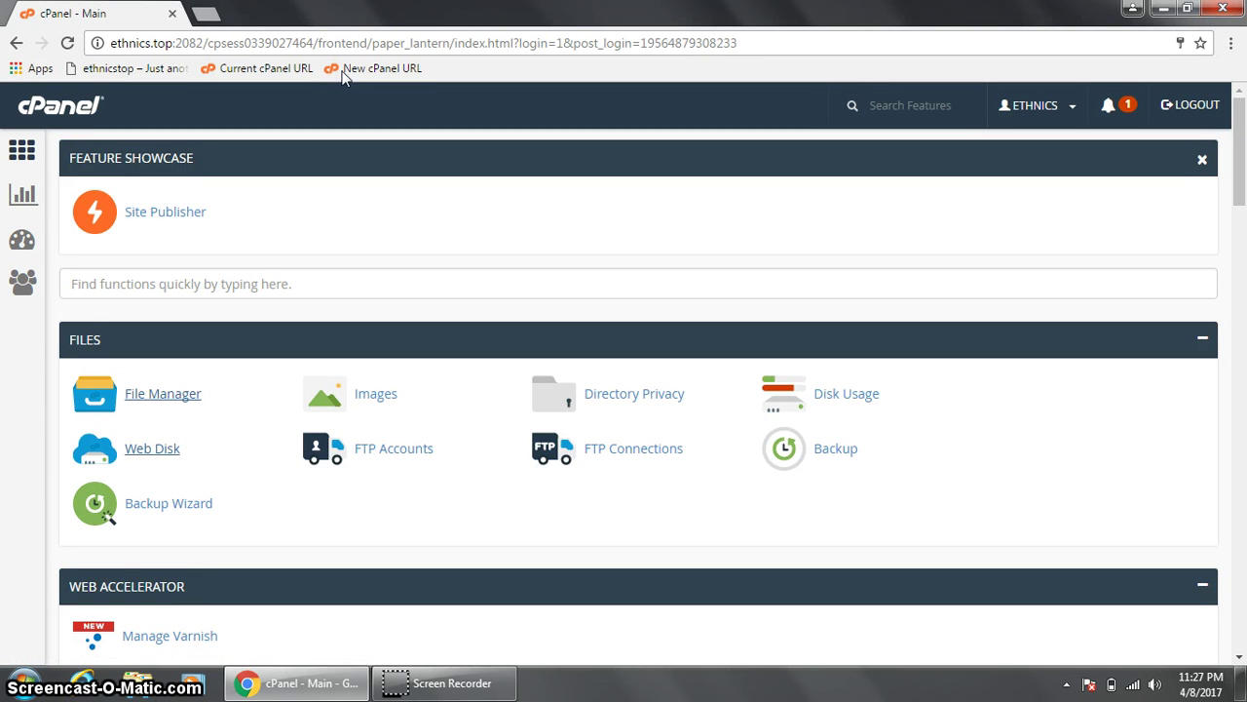
Open MySQL Databases and File Manager in separate browser tabs.
scroll(343, 76, "down", 4)
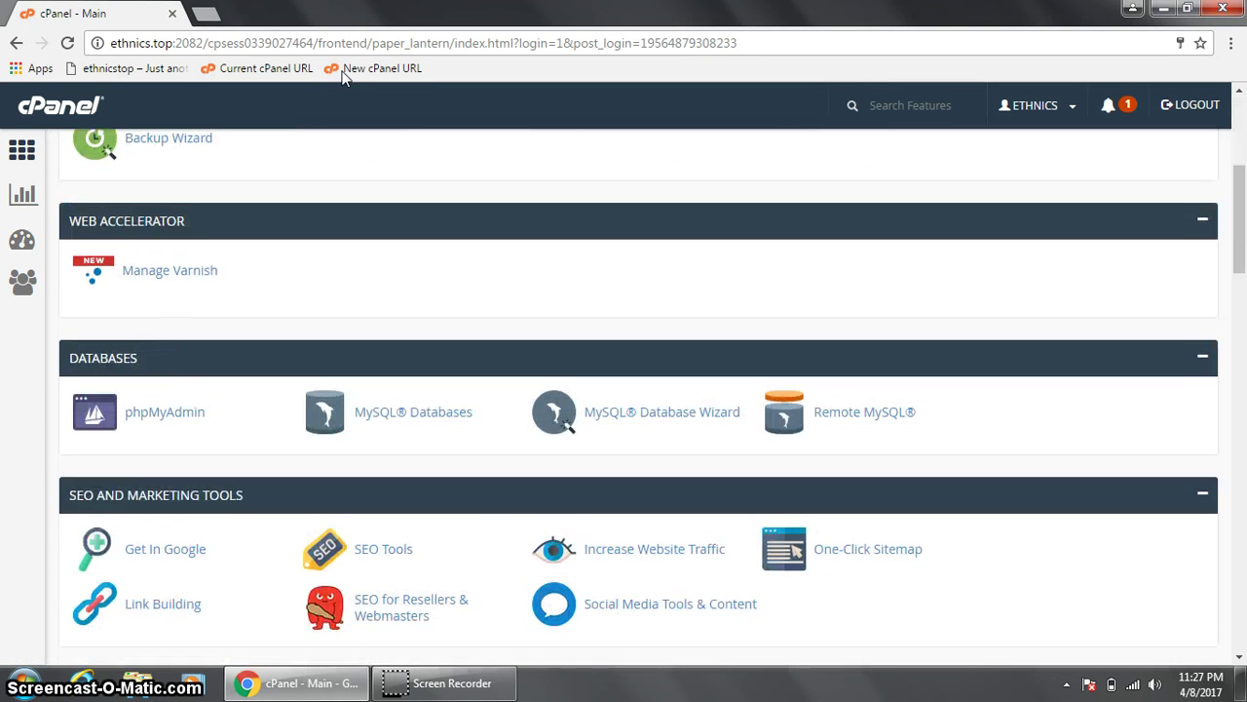
middle_click(342, 70)
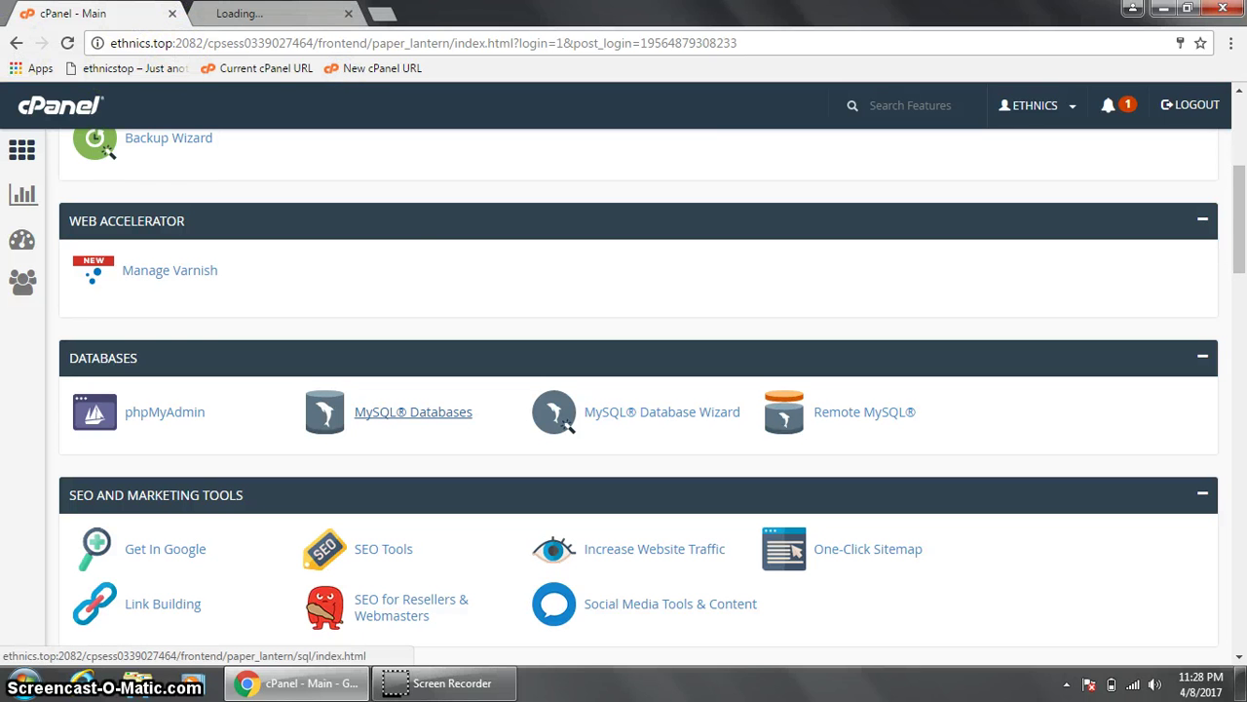
scroll(343, 216, "up", 3)
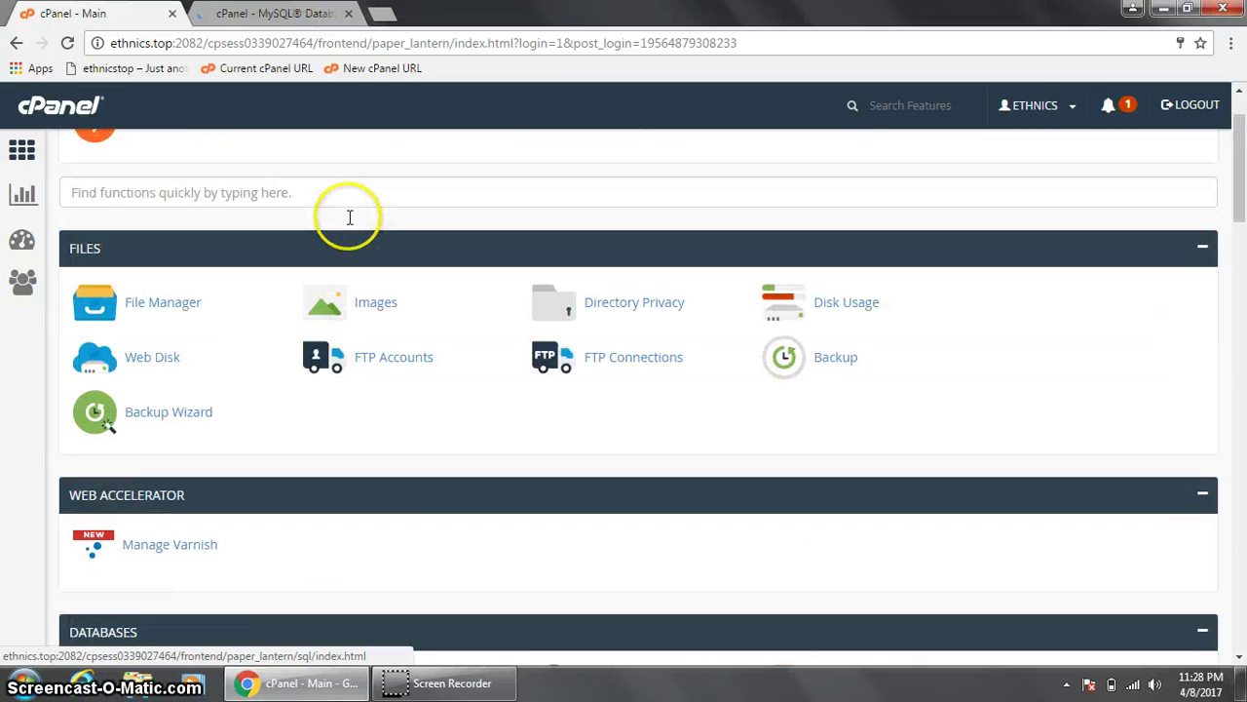
middle_click(163, 302)
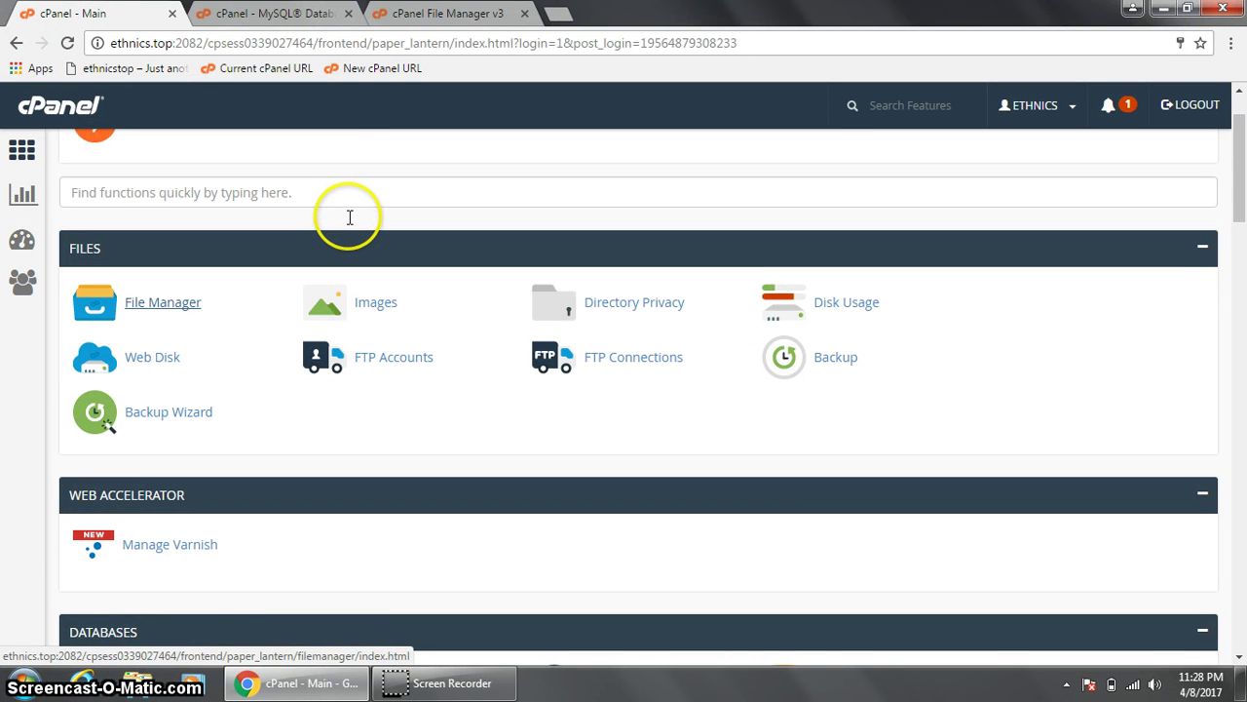
Look through both new tabs, return to cPanel - Main, and close the MySQL Databases tab.
key("ctrl+Tab")
scroll(224, 285, "down", 3)
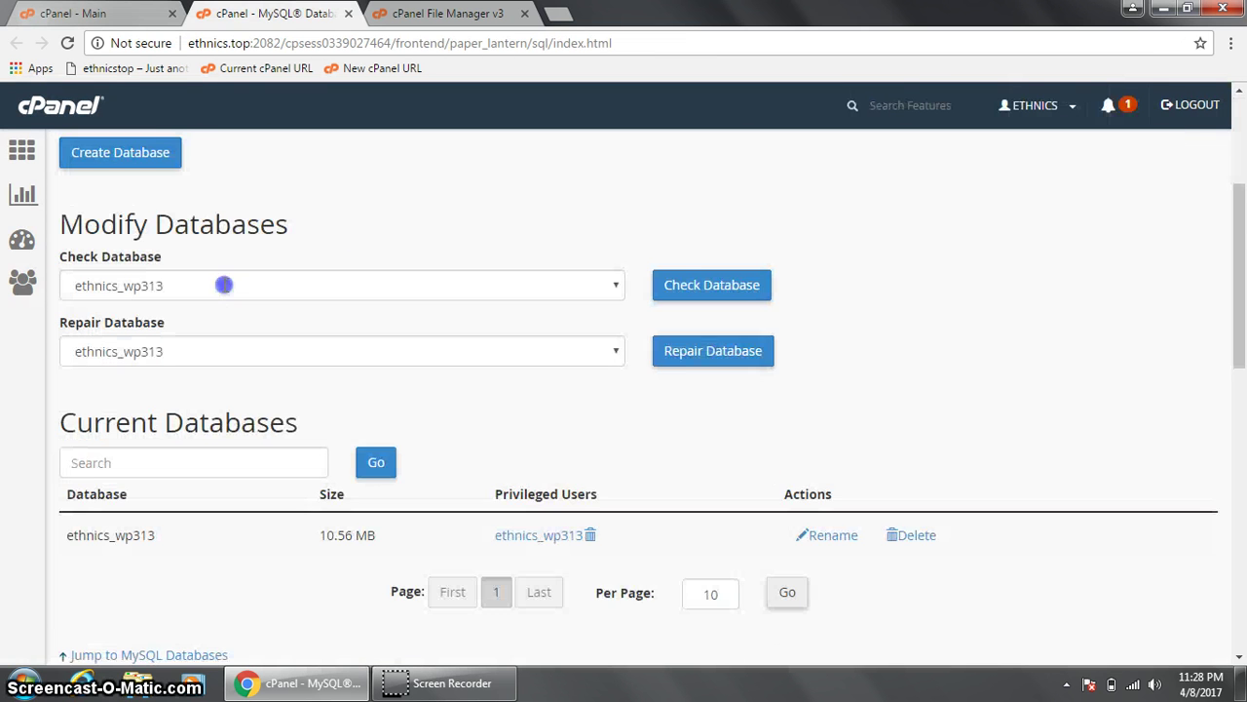
scroll(224, 285, "down", 2)
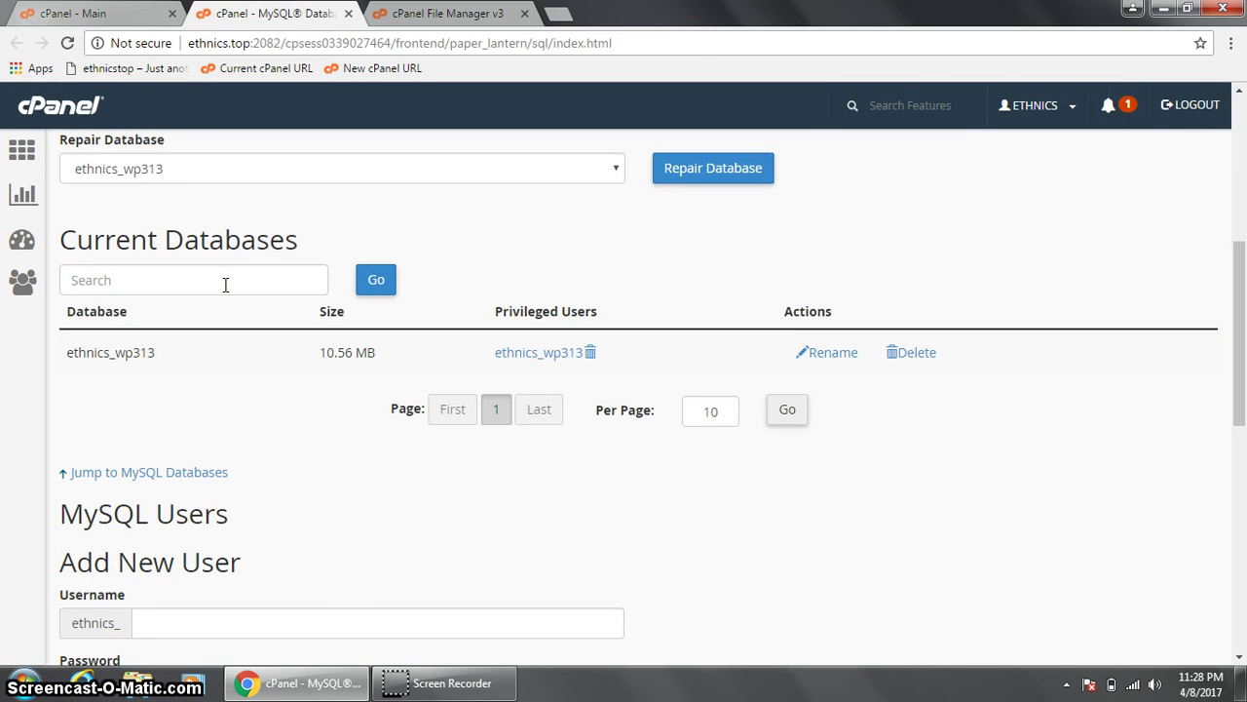
key("ctrl+Tab")
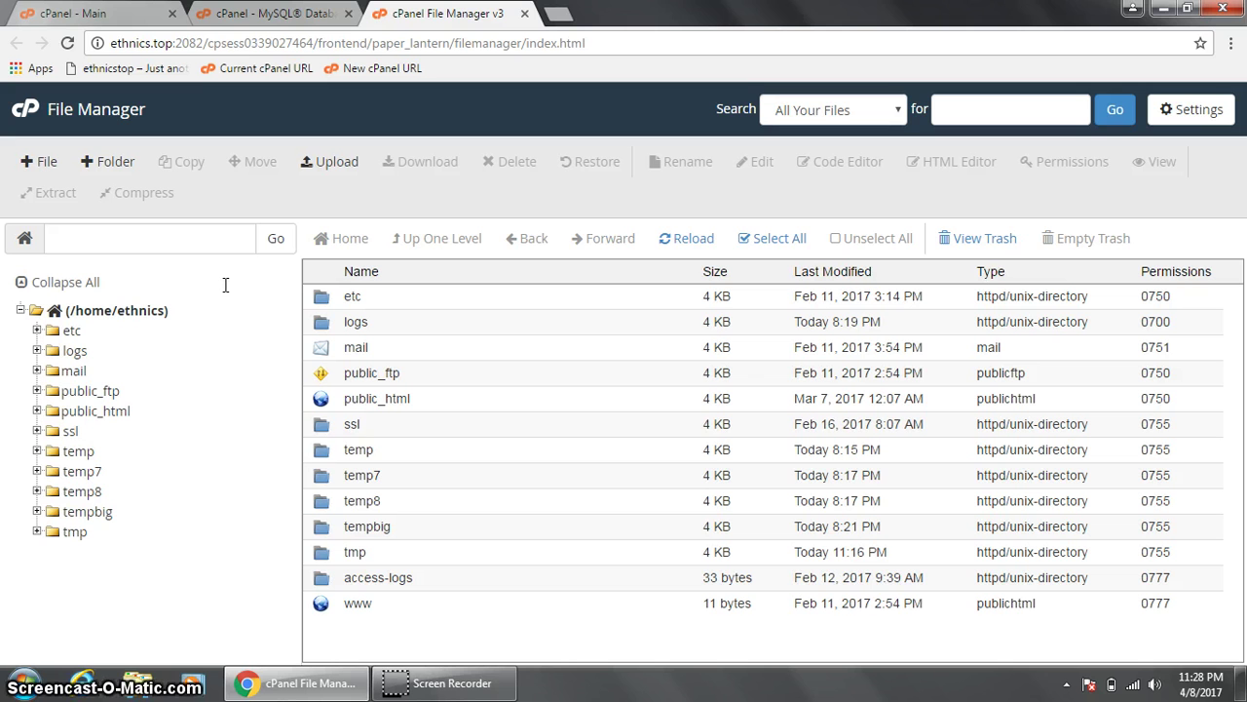
key("ctrl+Tab")
scroll(225, 284, "down", 4)
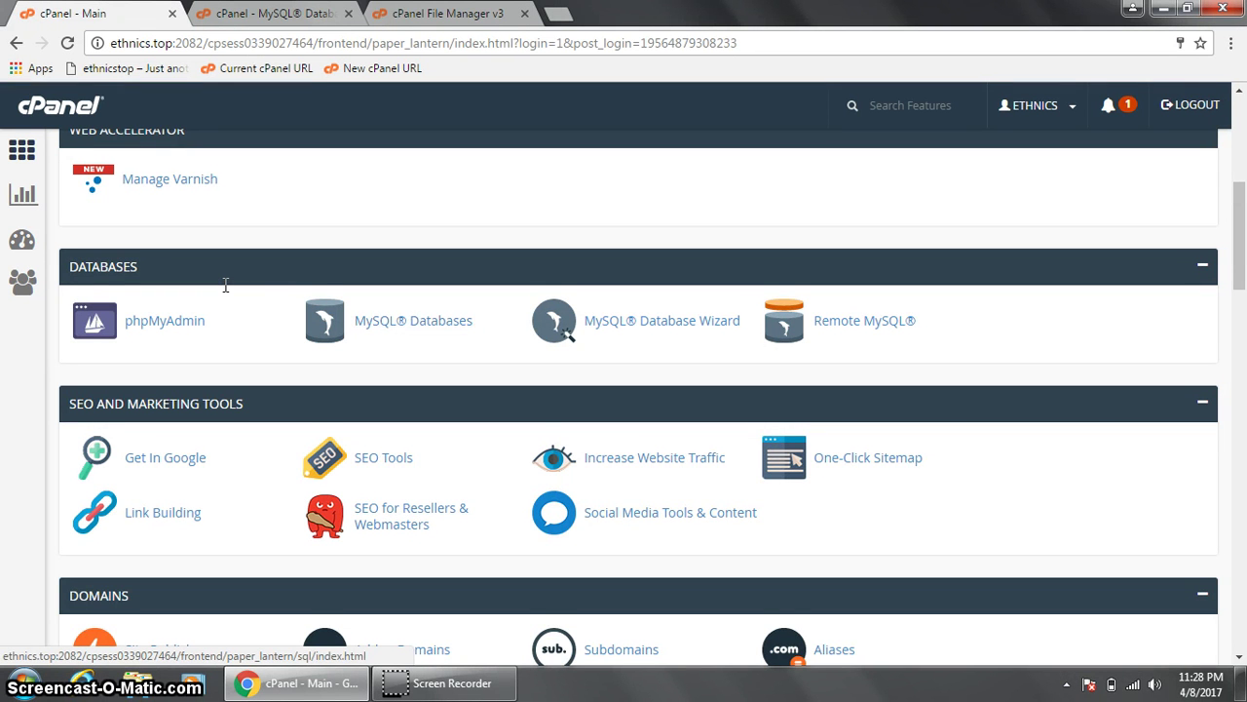
scroll(225, 285, "up", 2)
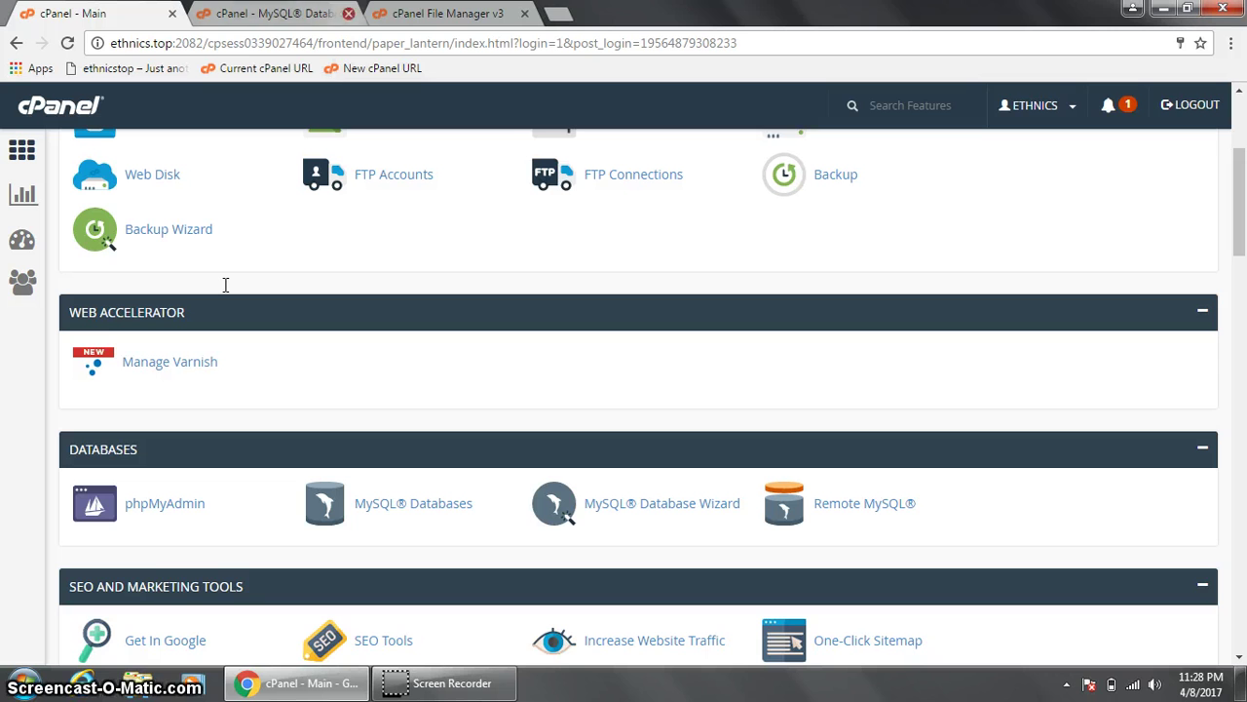
left_click(348, 13)
Close the File Manager tab and search the home page for 'backup'.
left_click(347, 13)
scroll(225, 284, "up", 3)
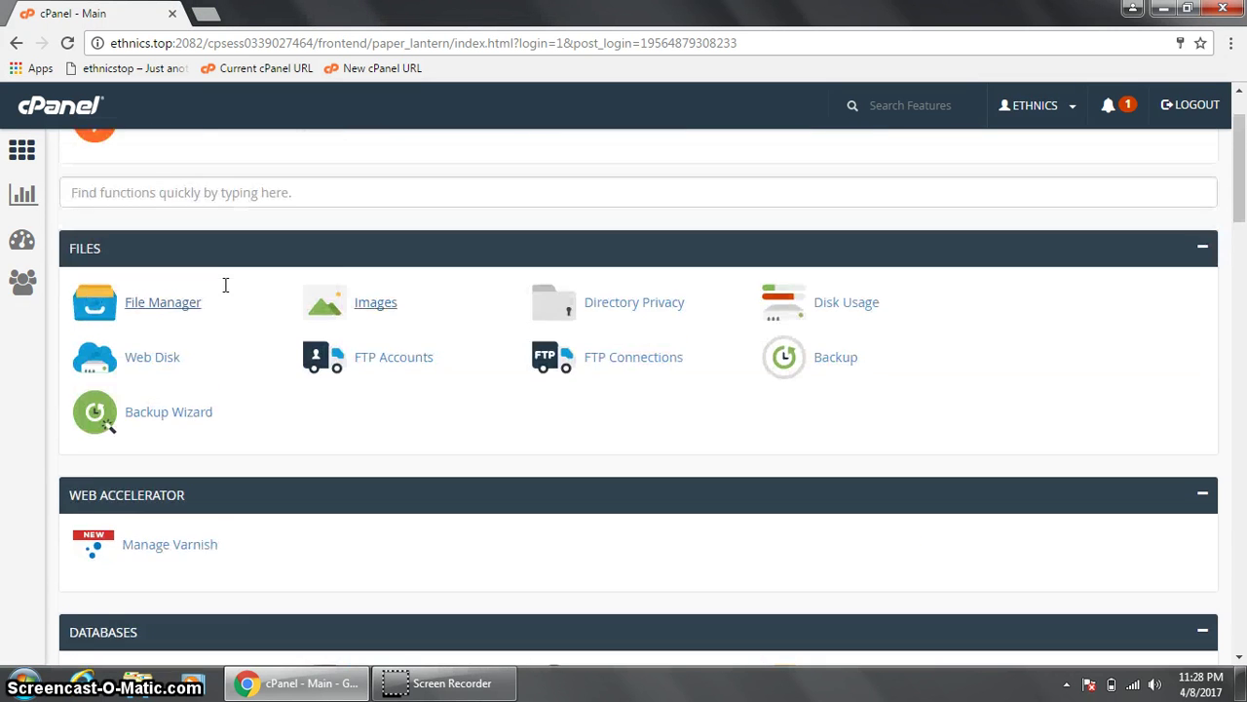
key("ctrl+f")
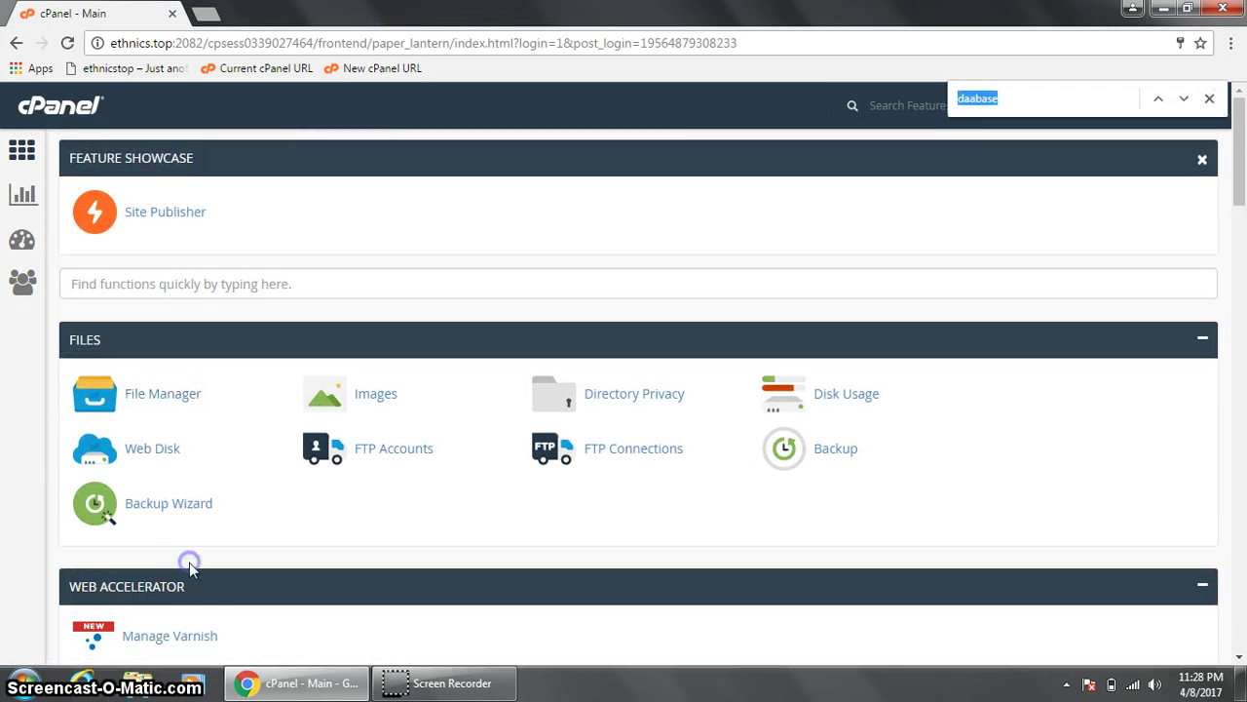
type("backup")
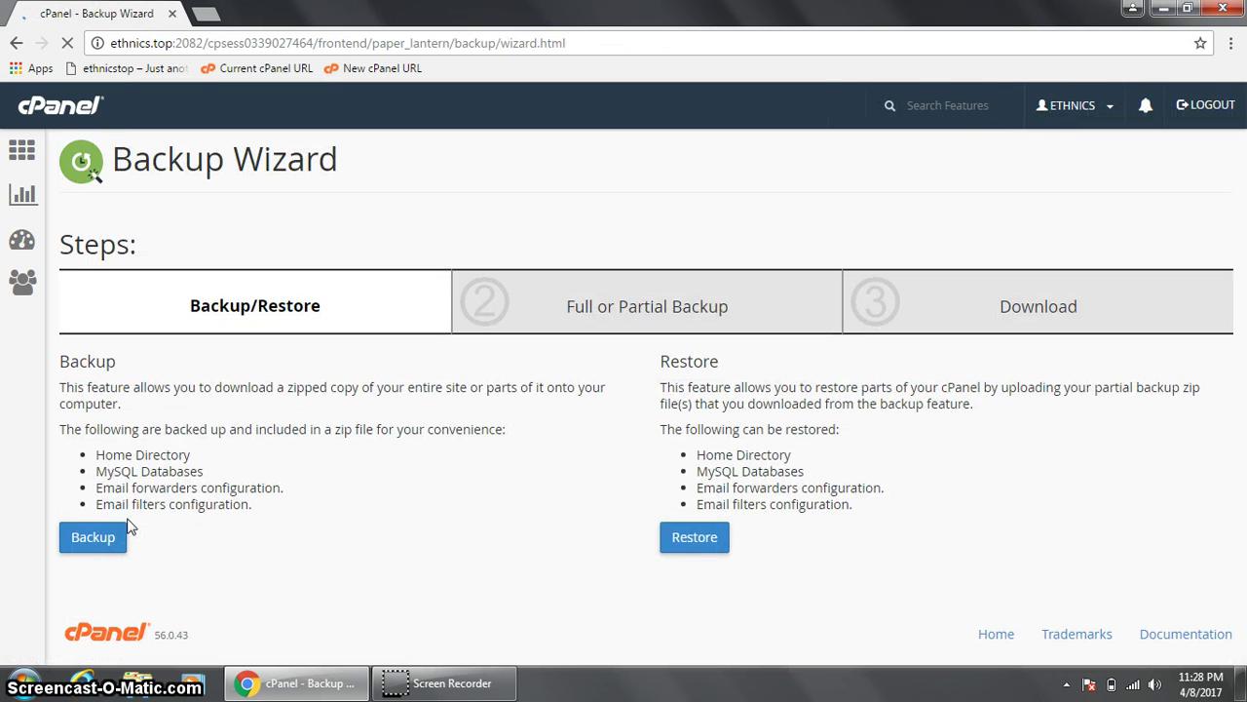
In Backup Wizard, download the ethnics_wp313 MySQL database as a partial backup.
left_click(125, 528)
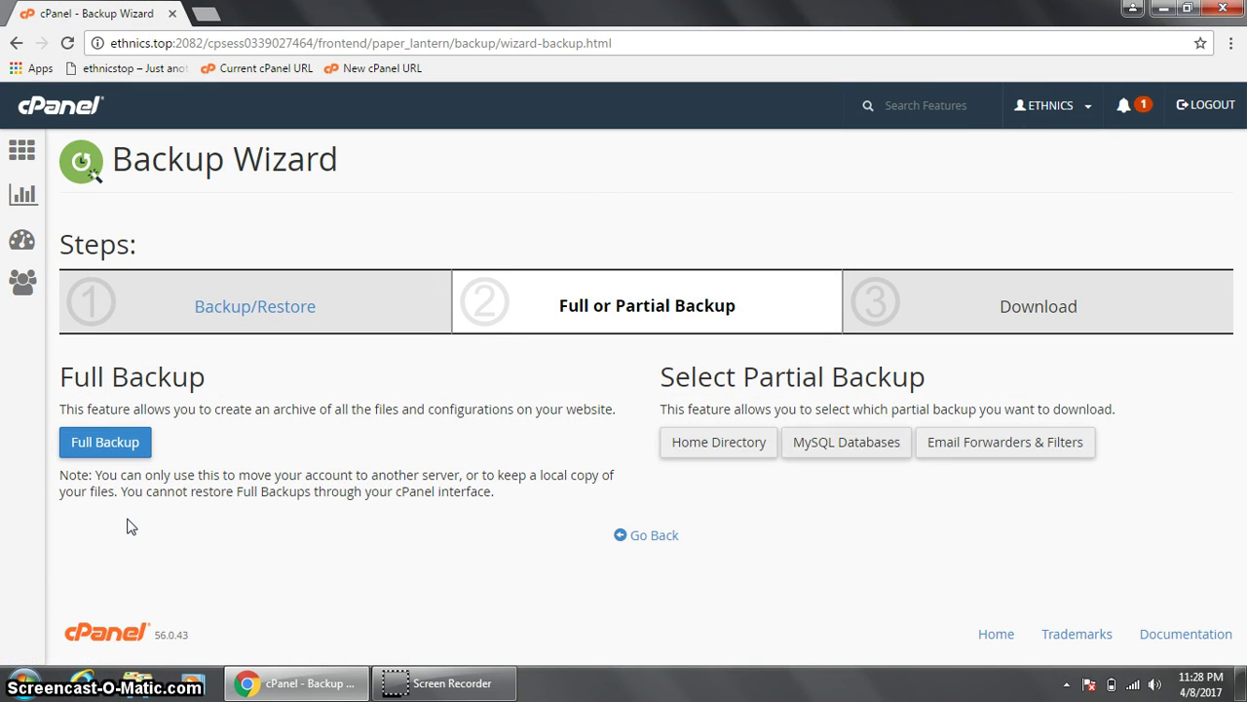
key("Tab")
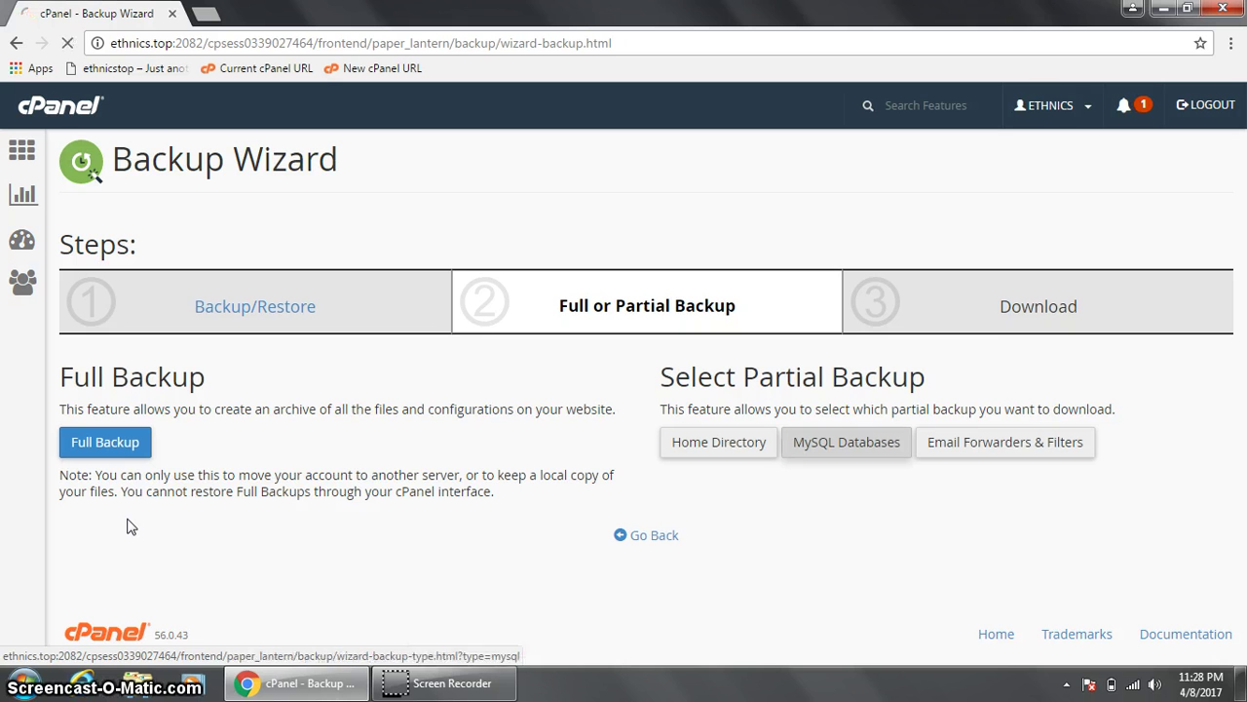
key("Return")
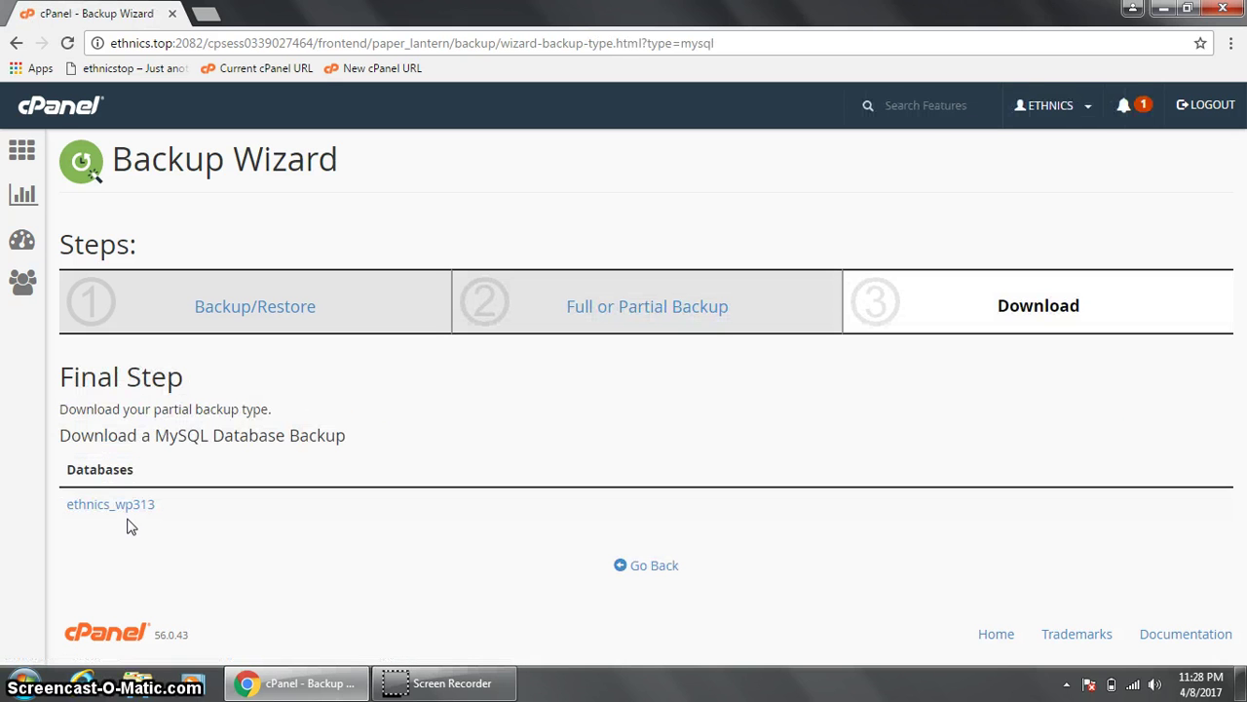
key("Tab")
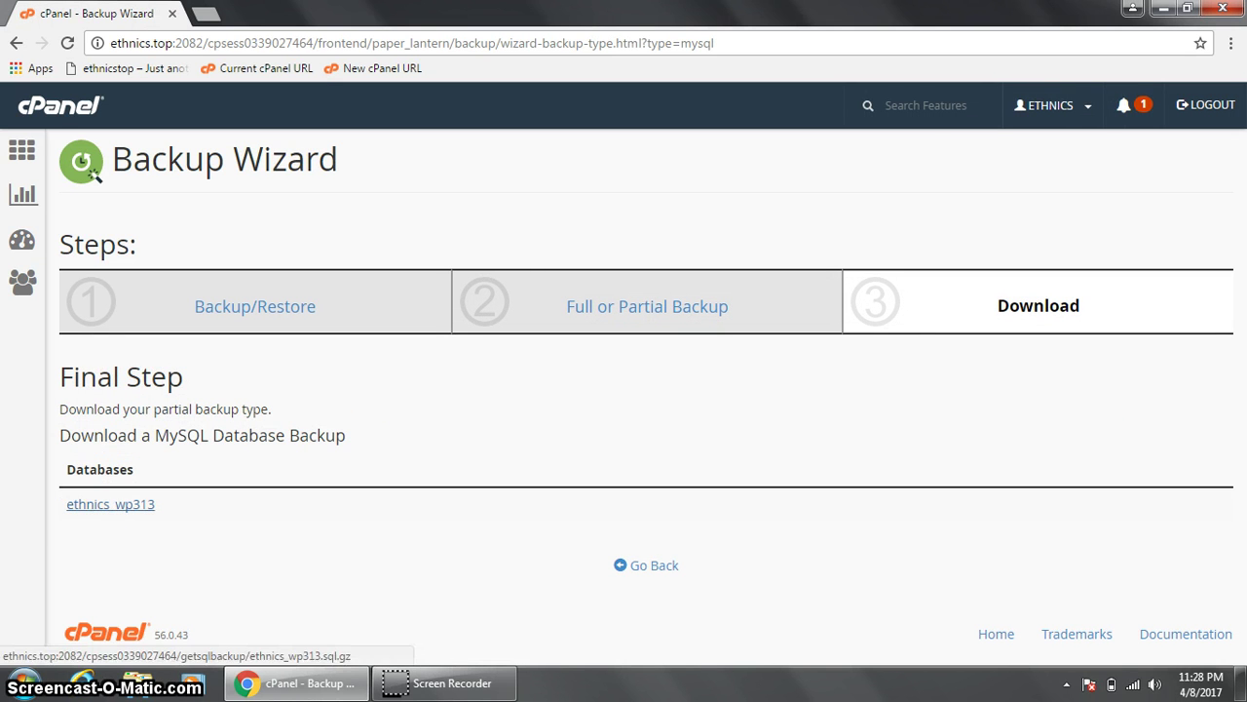
key("Return")
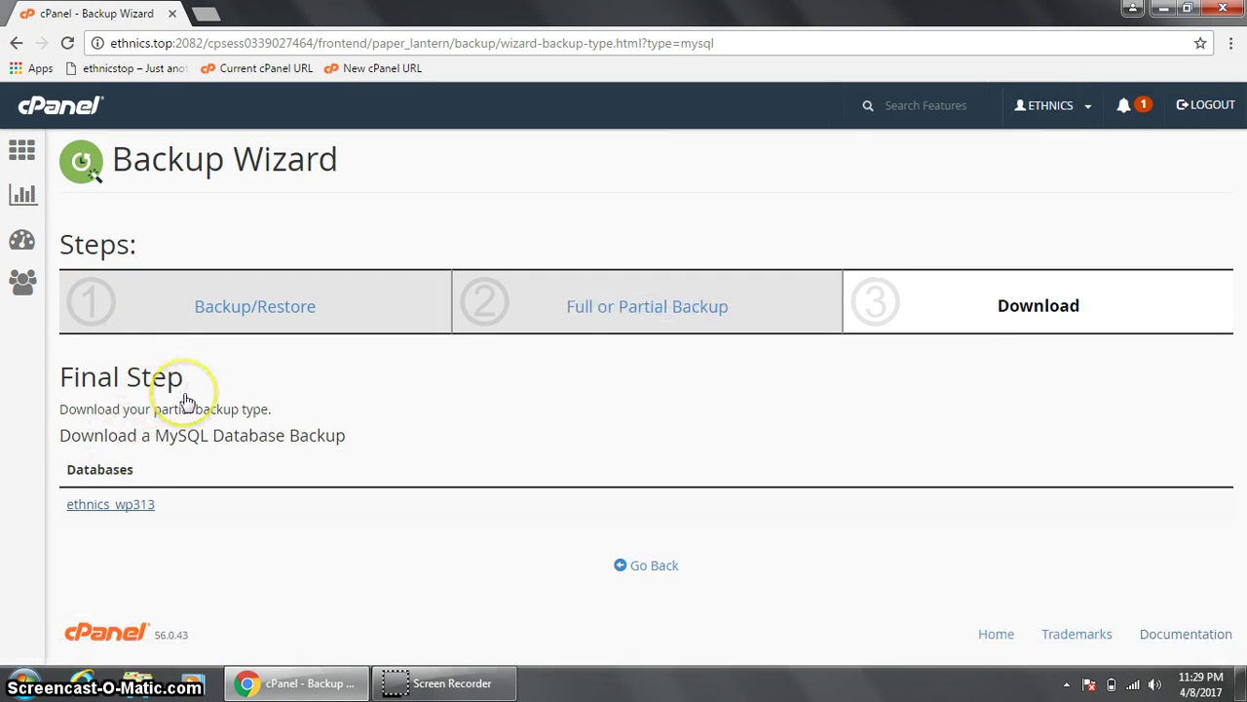
key("shift+Tab")
Start a new Backup Wizard backup and choose the Full Backup option.
key("Return")
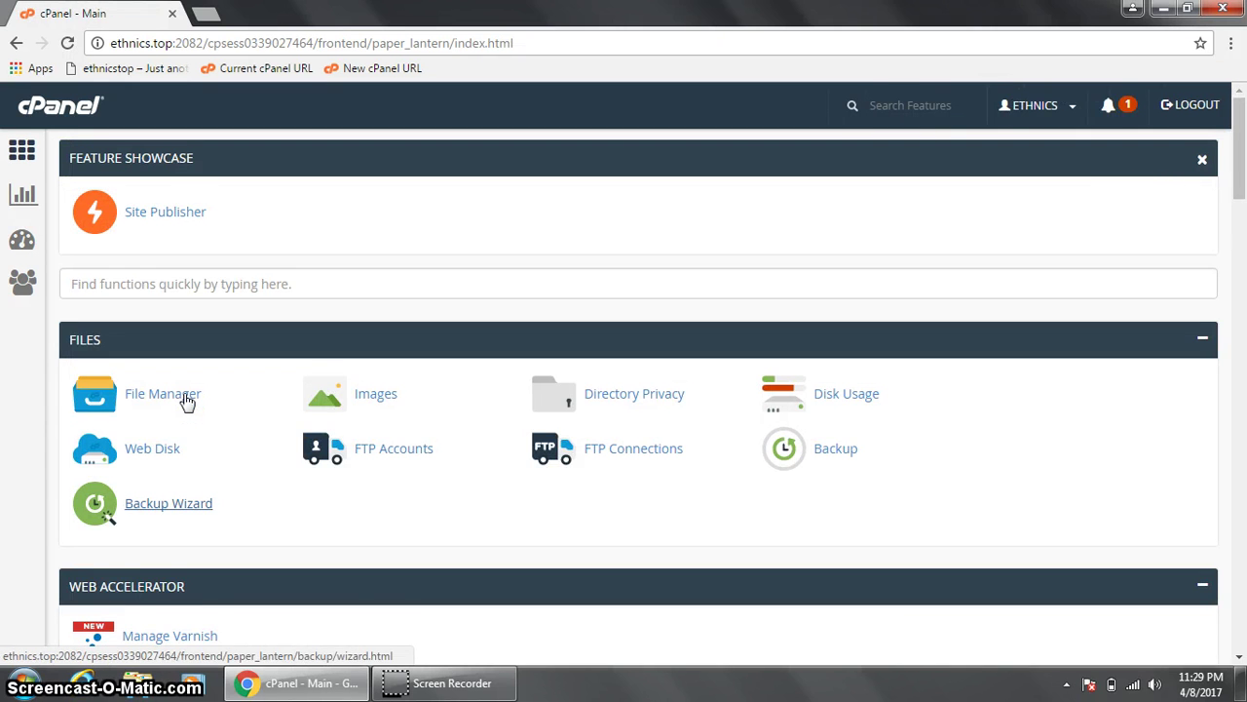
key("Return")
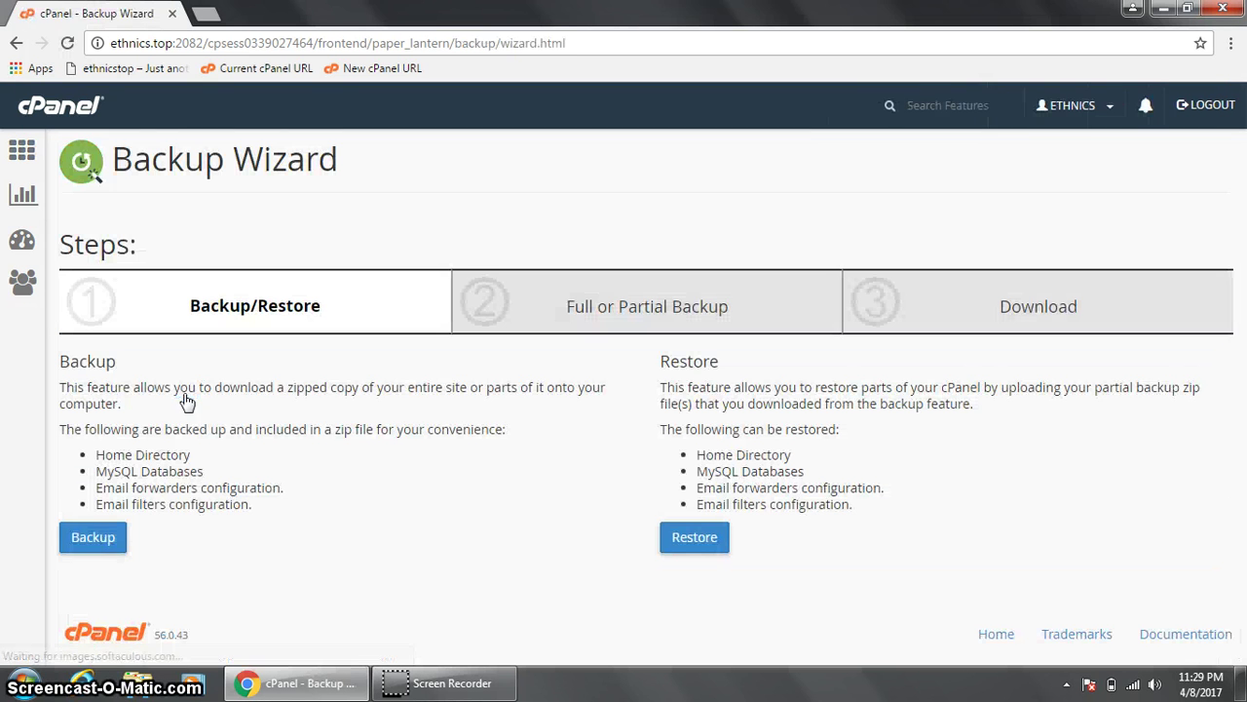
key("Tab")
key("Return")
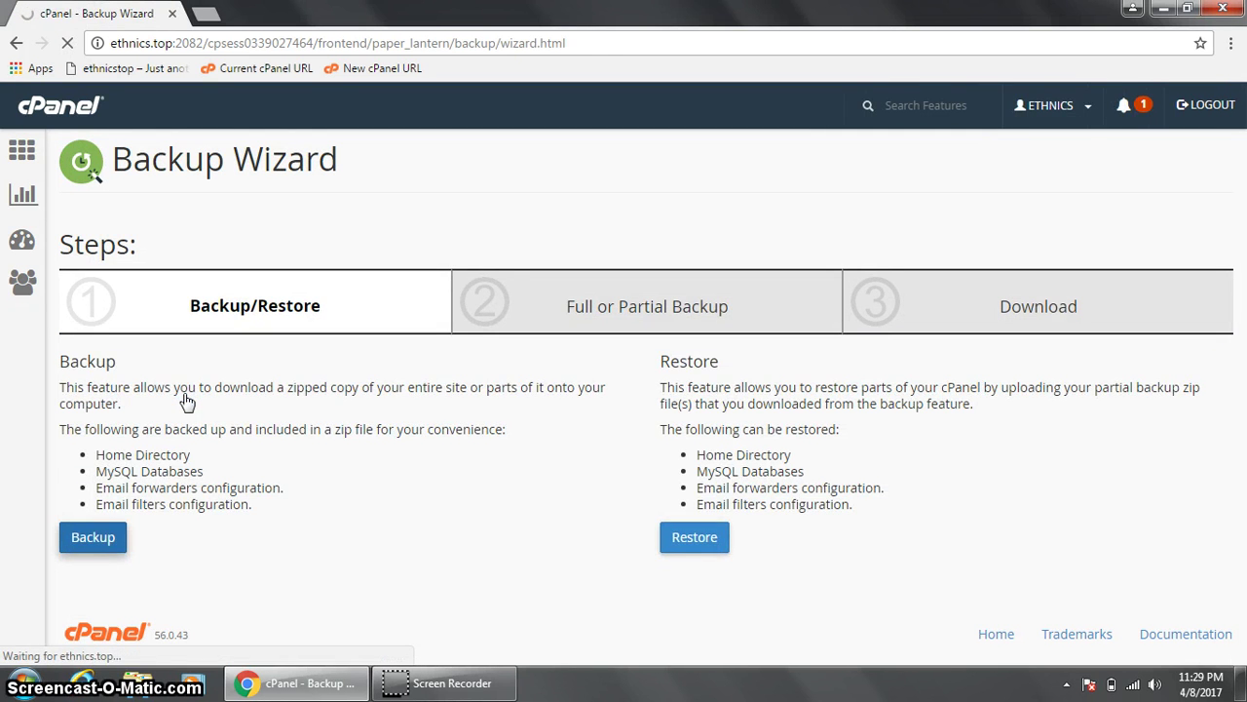
key("Tab")
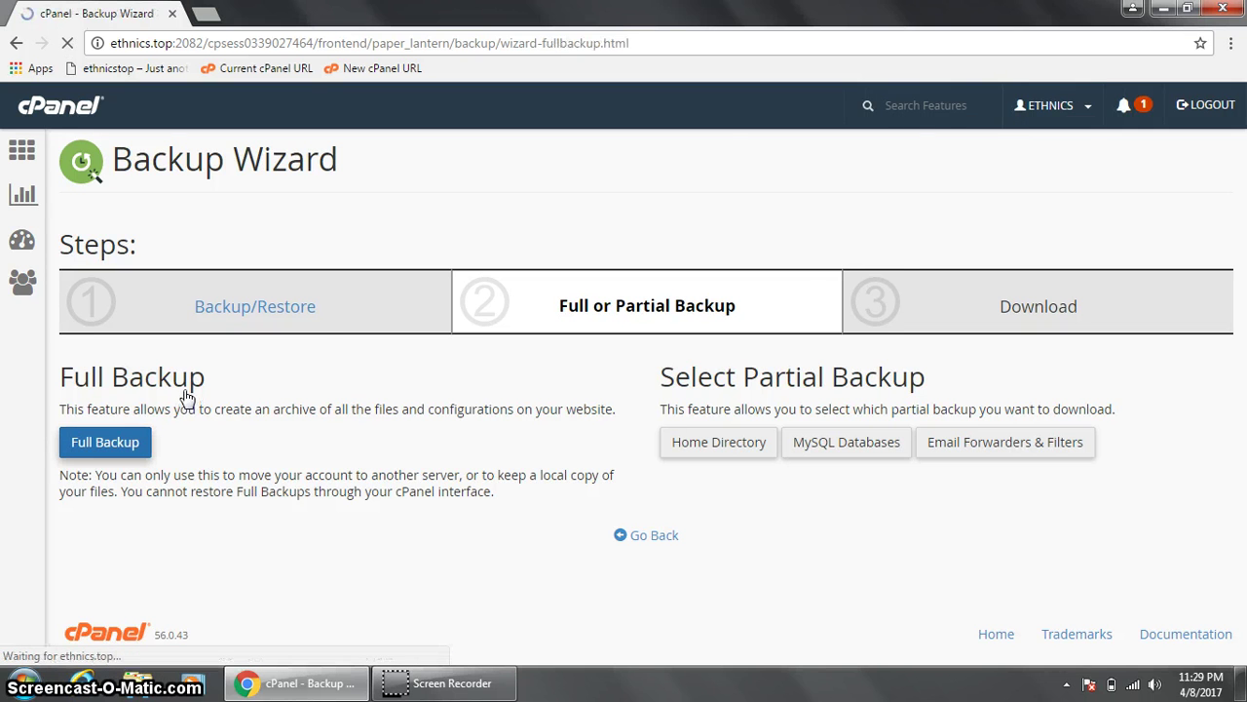
Set the Backup Destination to Remote FTP Server.
scroll(228, 396, "down", 2)
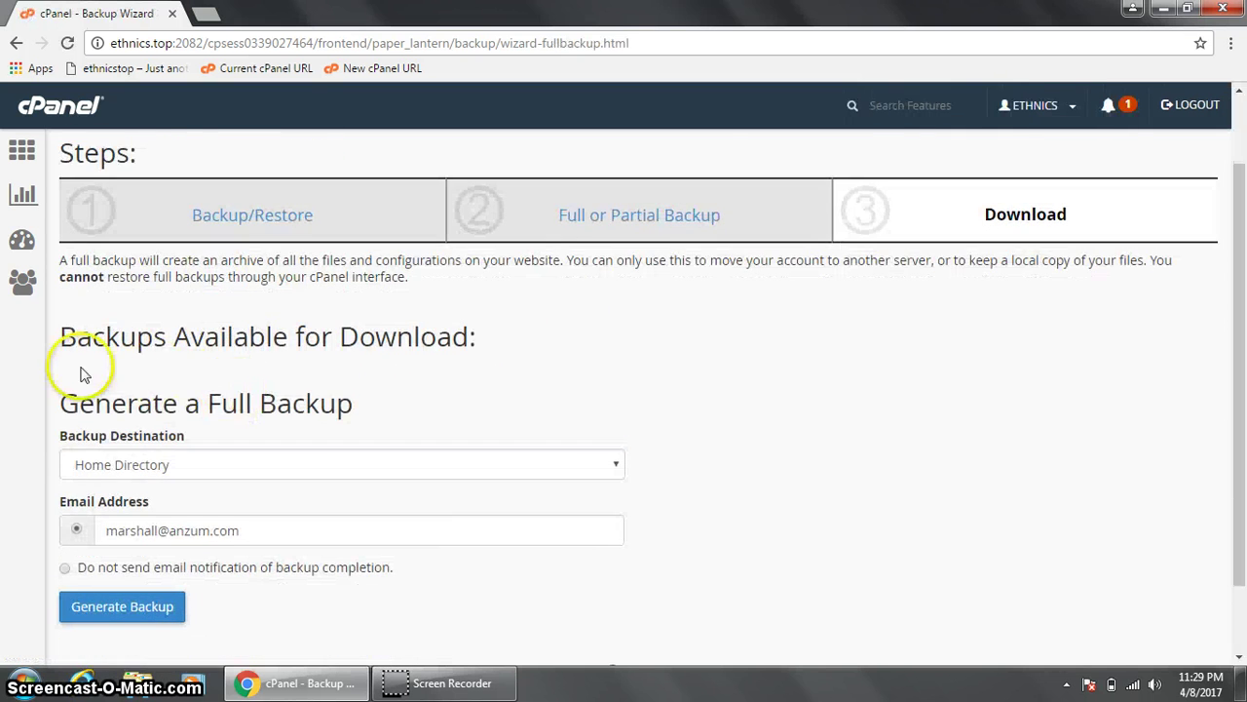
key("alt+Down")
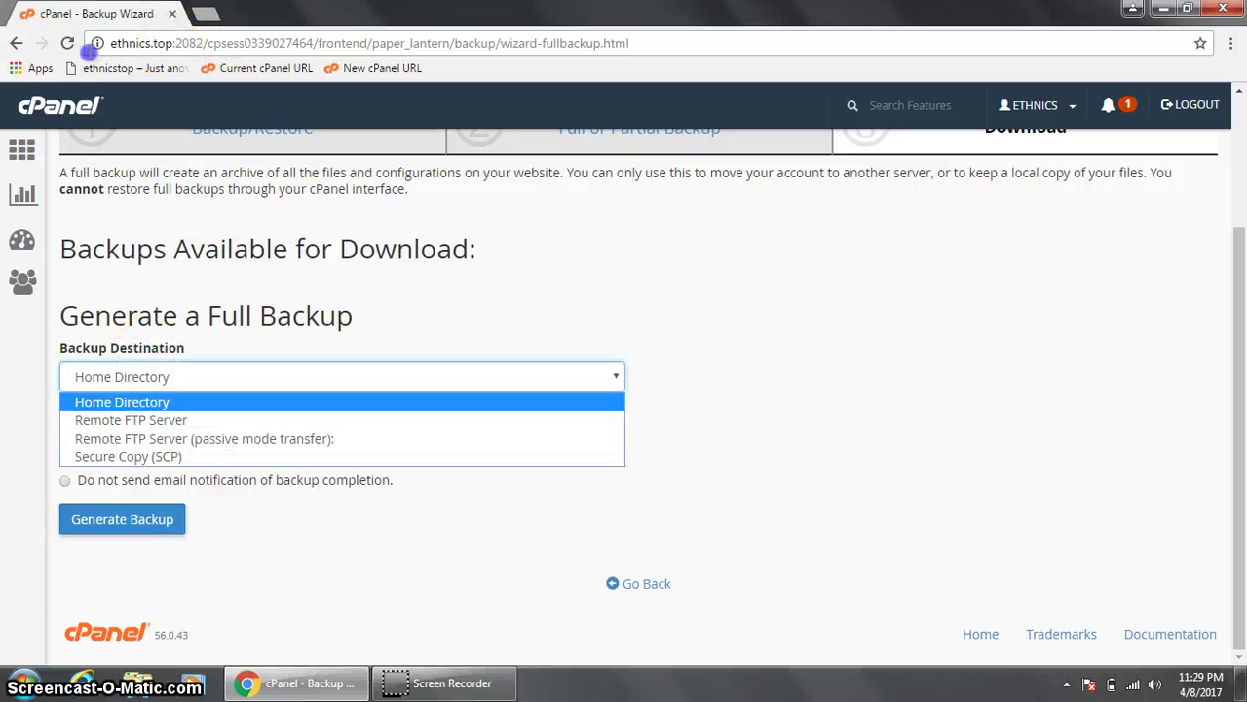
key("Down")
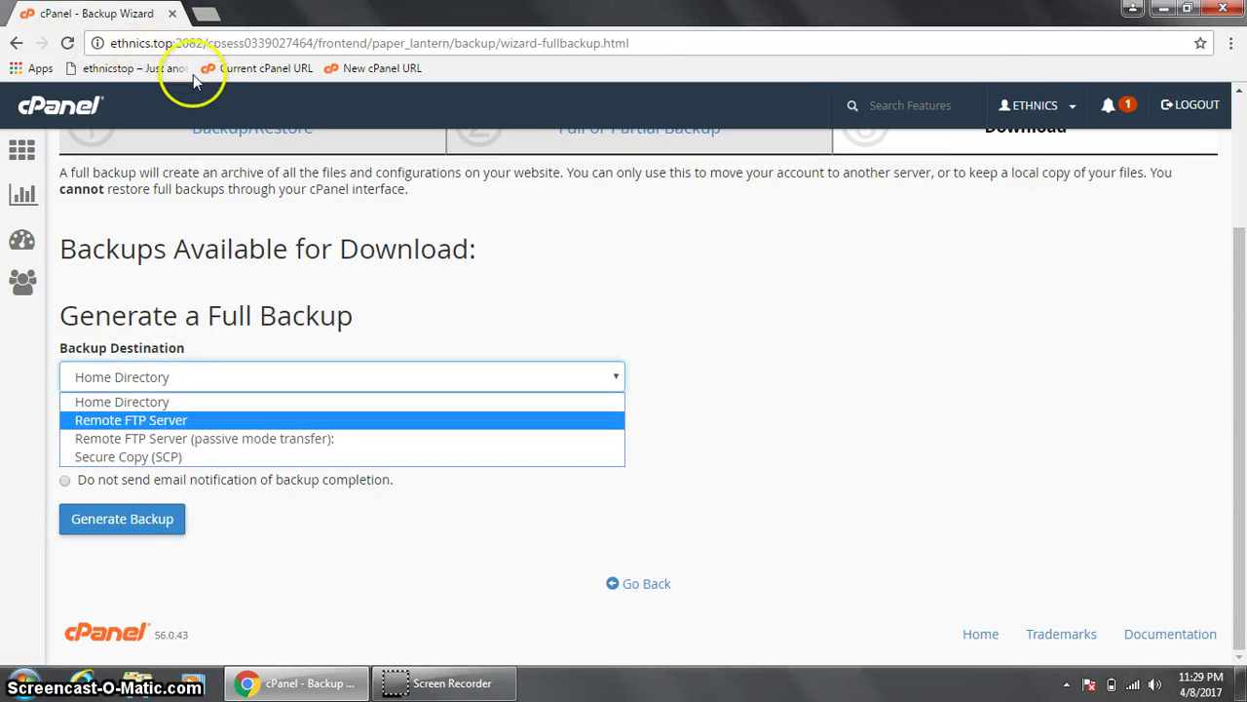
key("Return")
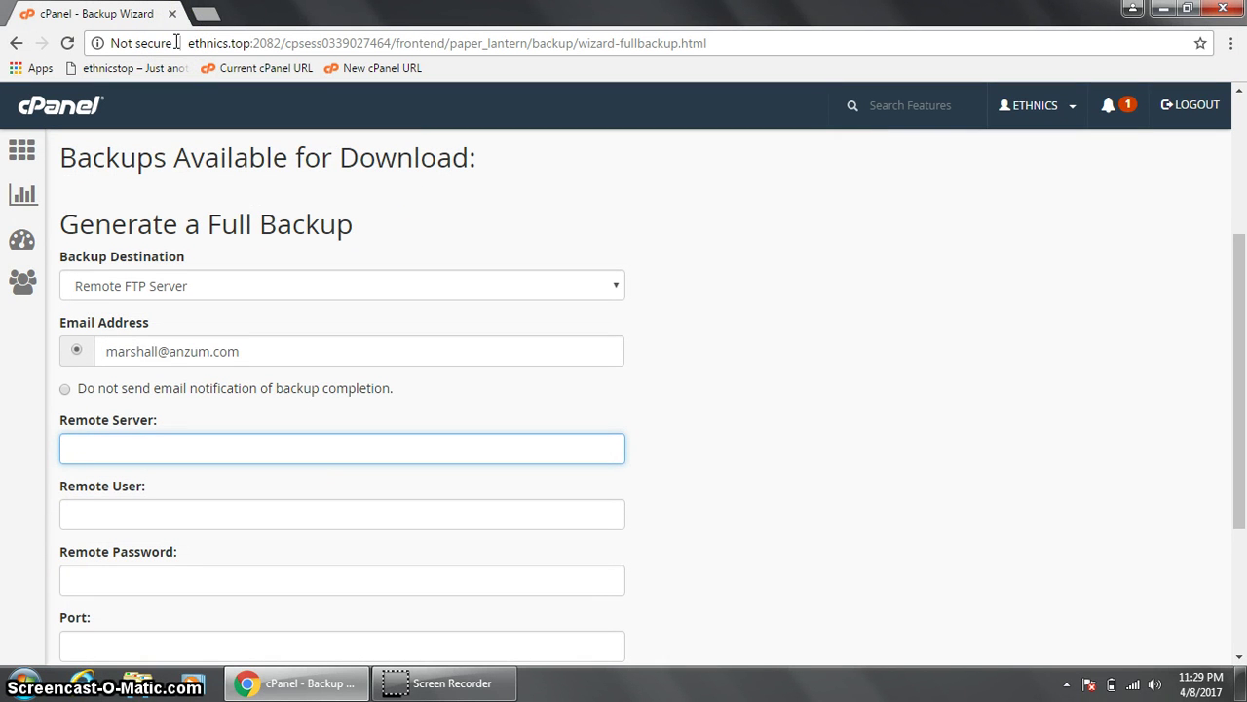
Clear the notification email and select 'Do not send email notification'.
key("shift+Tab")
key("BackSpace")
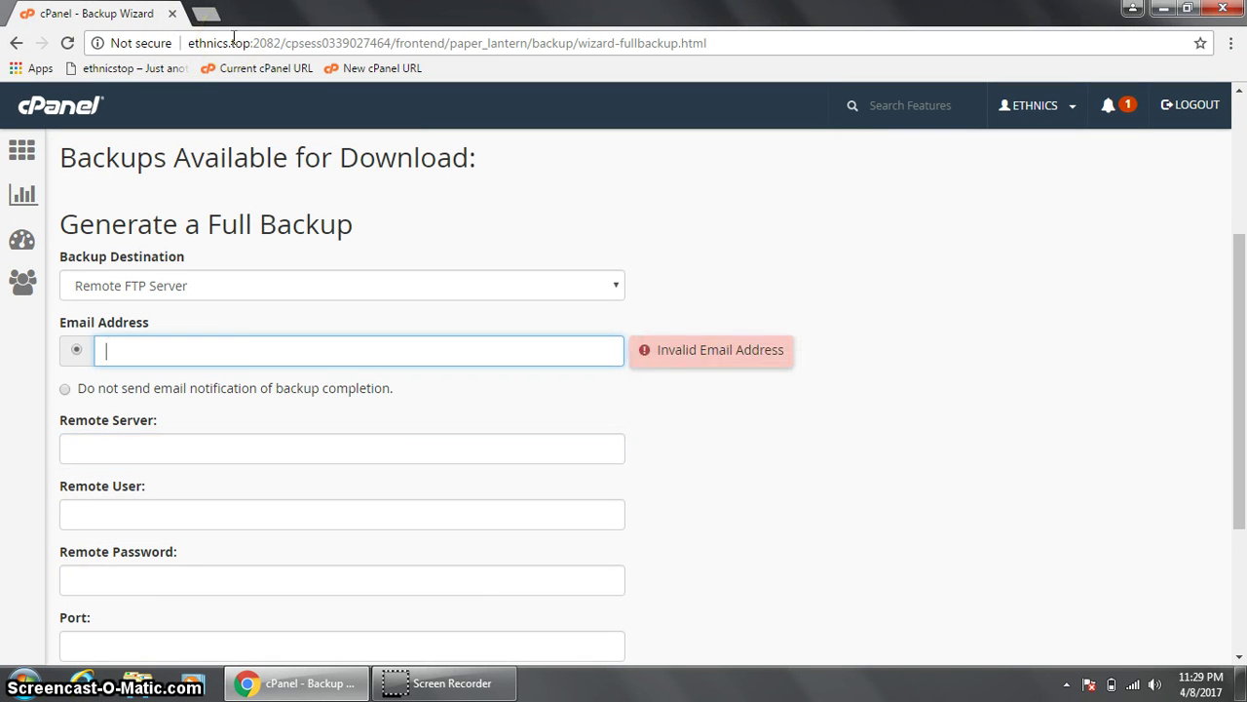
key("shift+Tab")
key("Down")
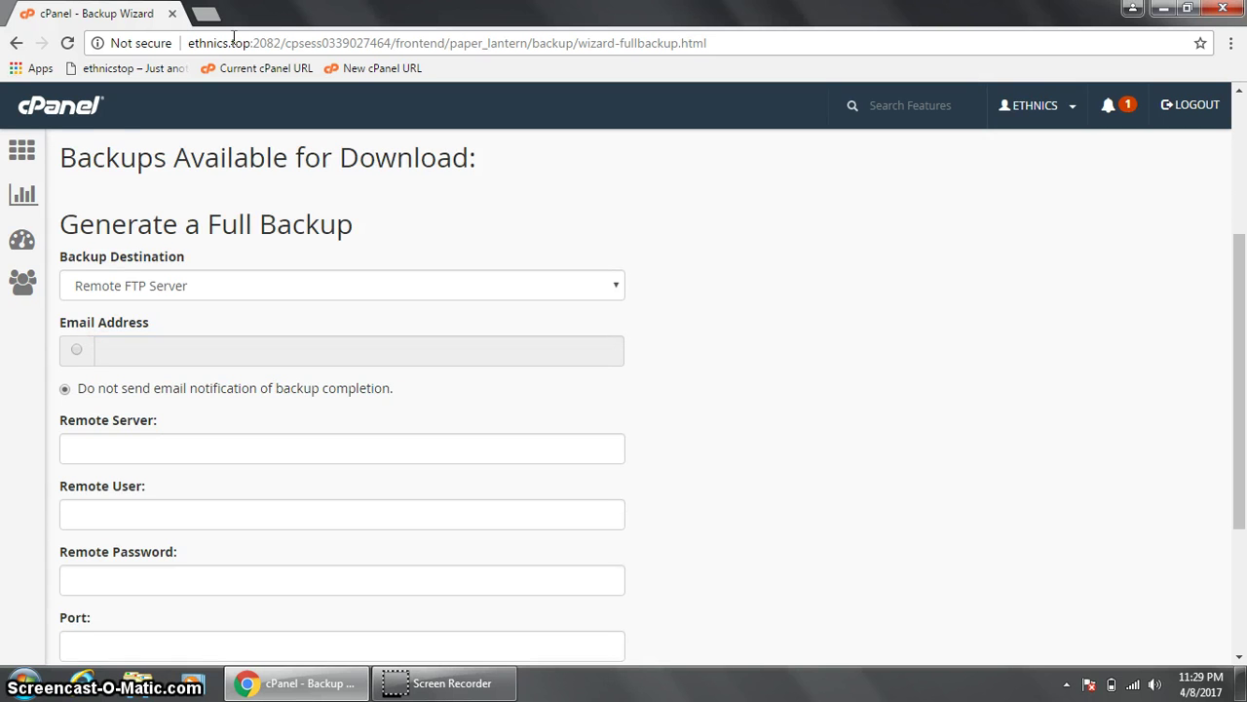
key("Page_Down")
scroll(234, 37, "up", 1)
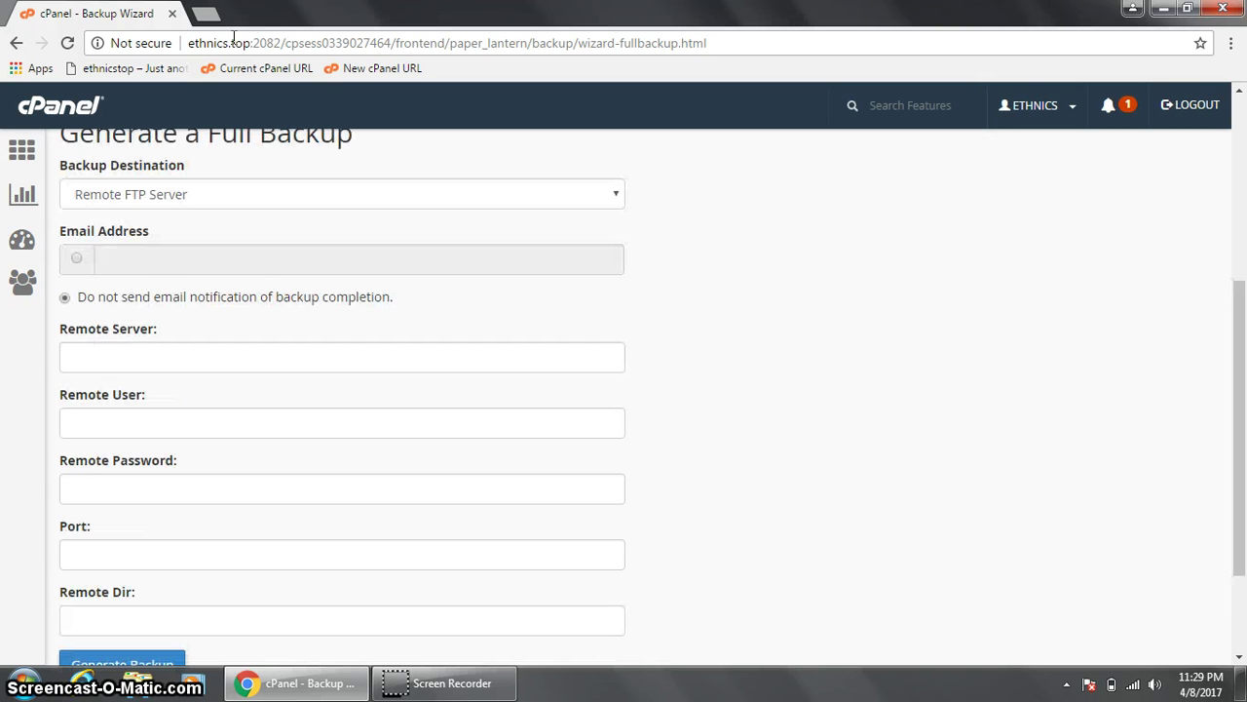
key("Tab")
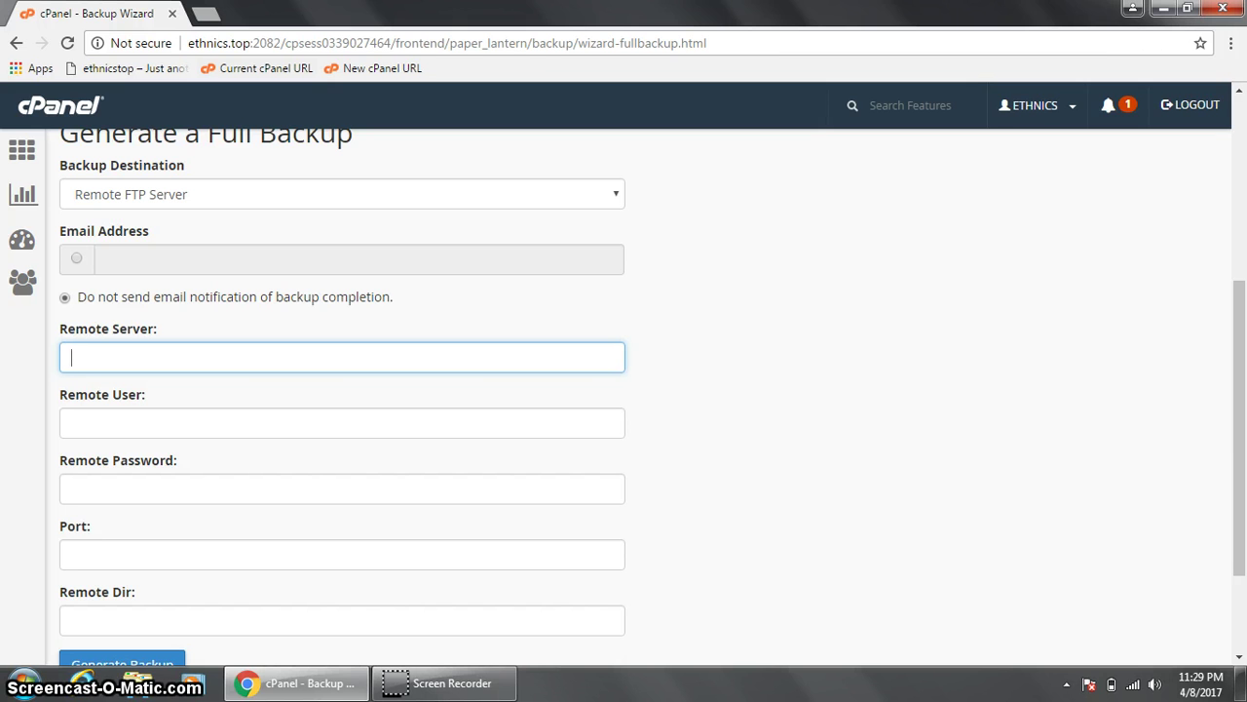
Copy IP 204.11.58.87 from the New cPanel bookmark's address bar, then close that tab.
key("ctrl+t")
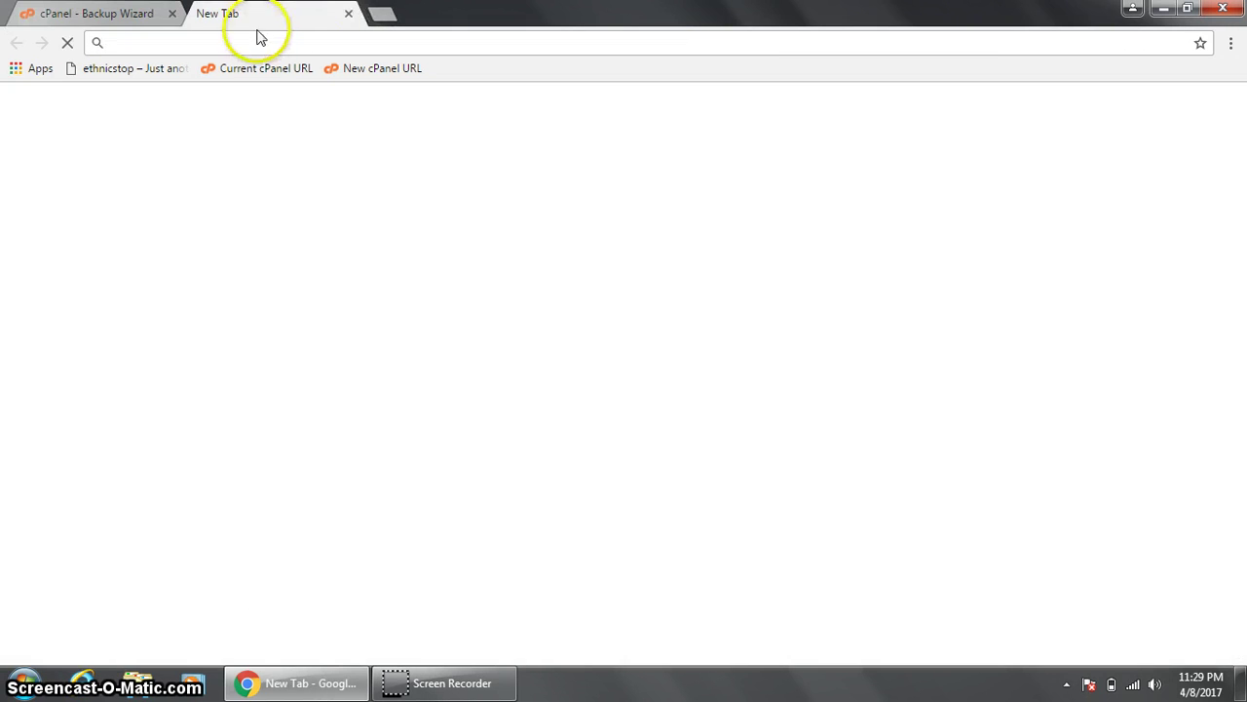
left_click(372, 68)
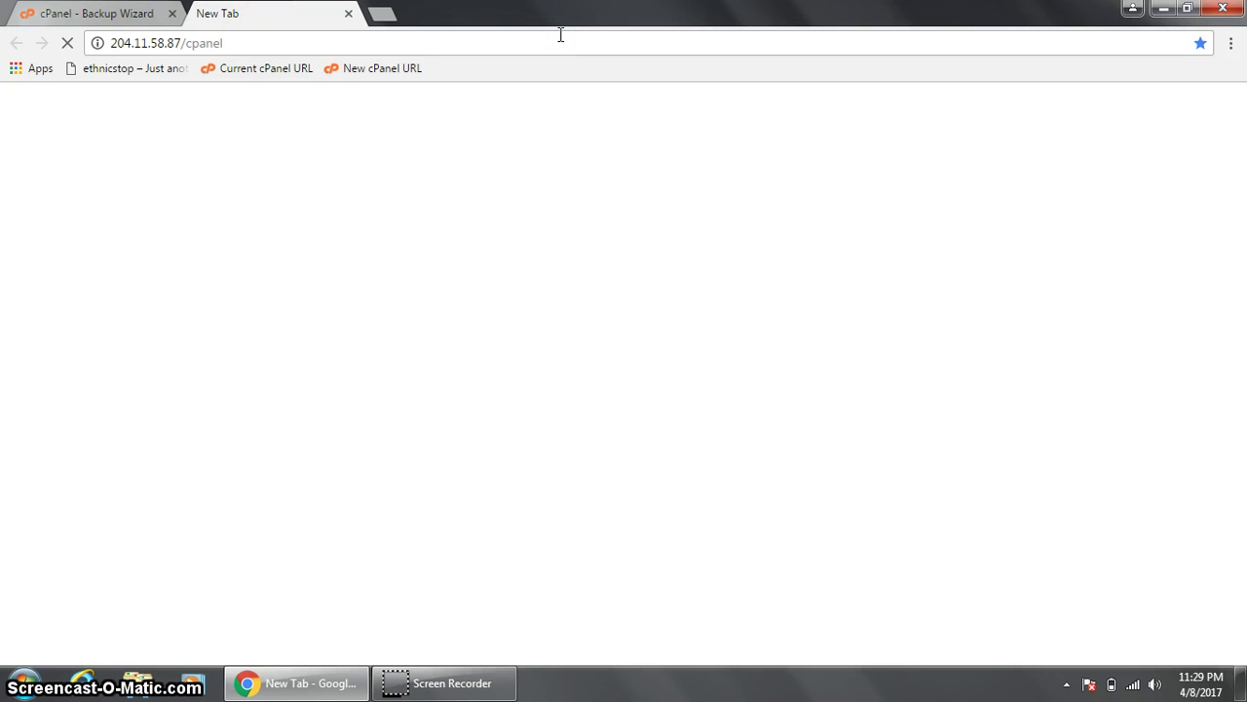
left_click_drag(183, 43, 109, 42)
right_click(117, 43)
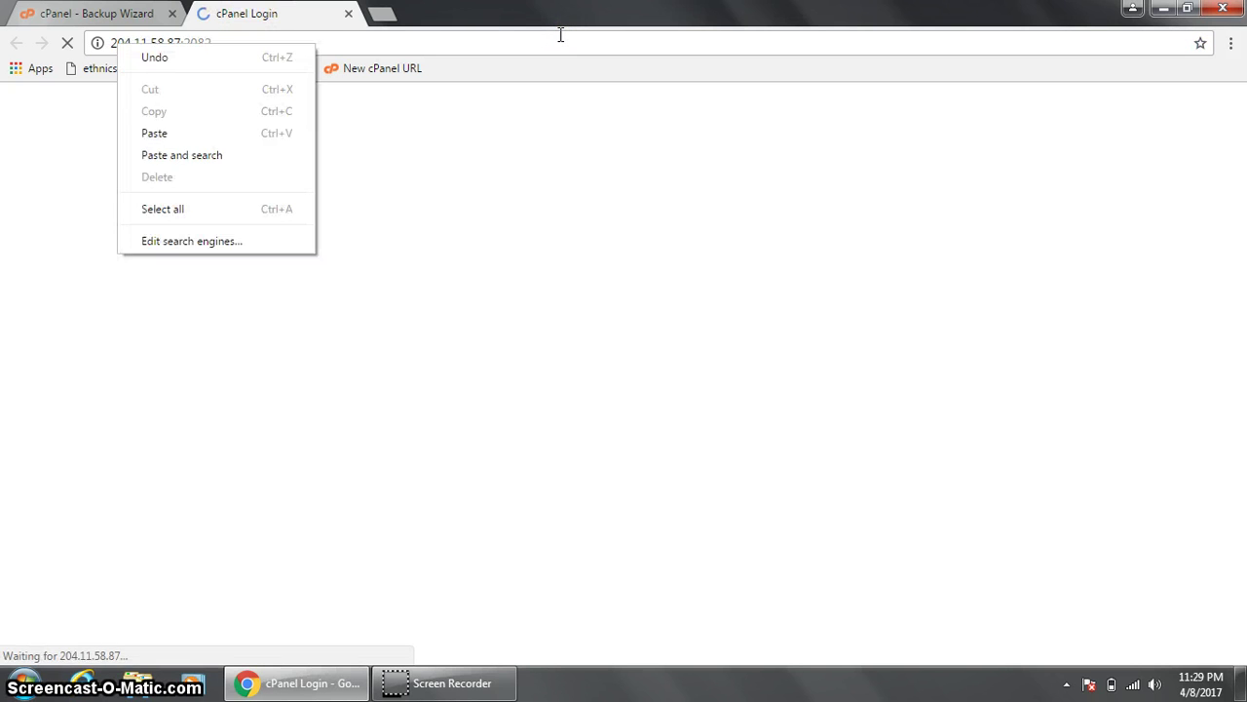
key("Escape")
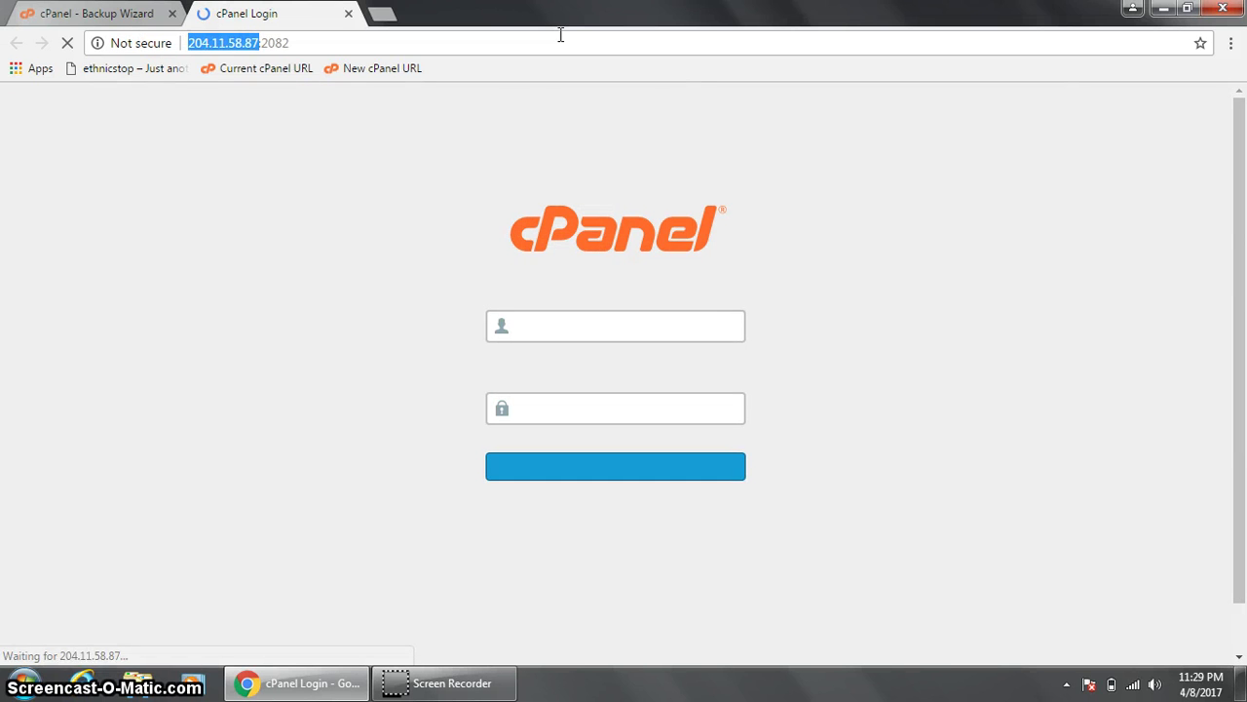
key("Menu")
key("Down")
key("Down")
key("Return")
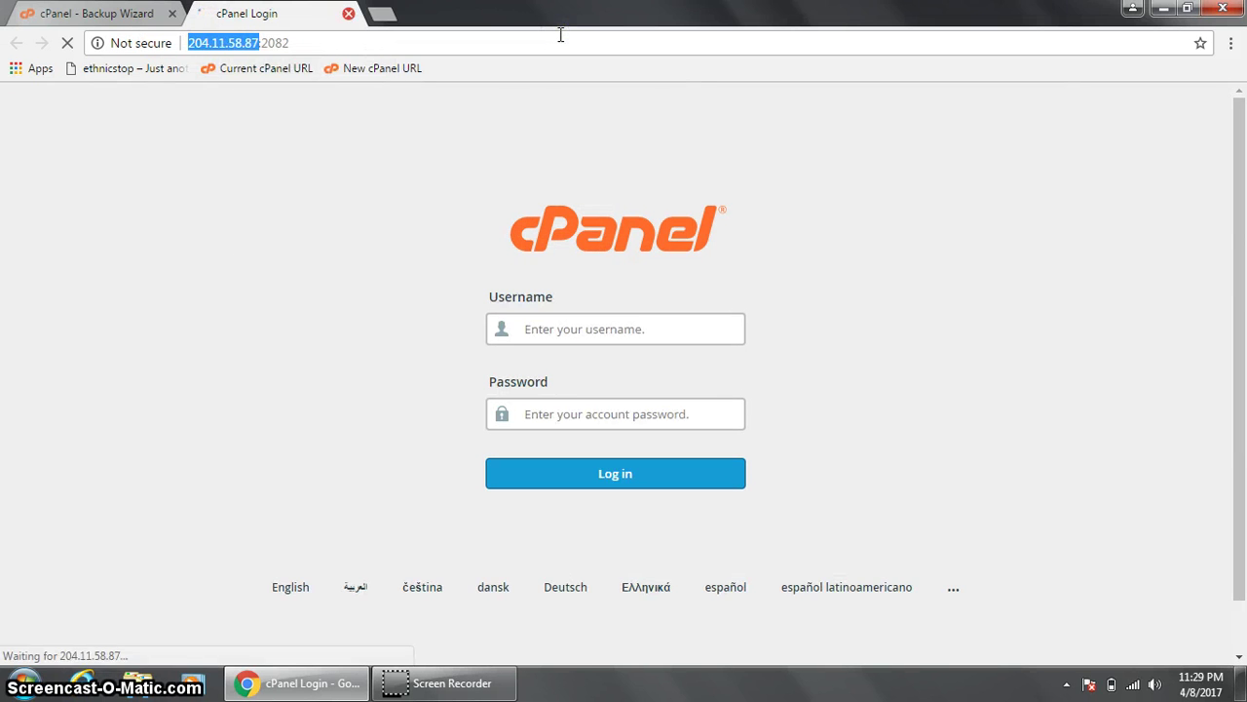
key("ctrl+w")
left_click(599, 327)
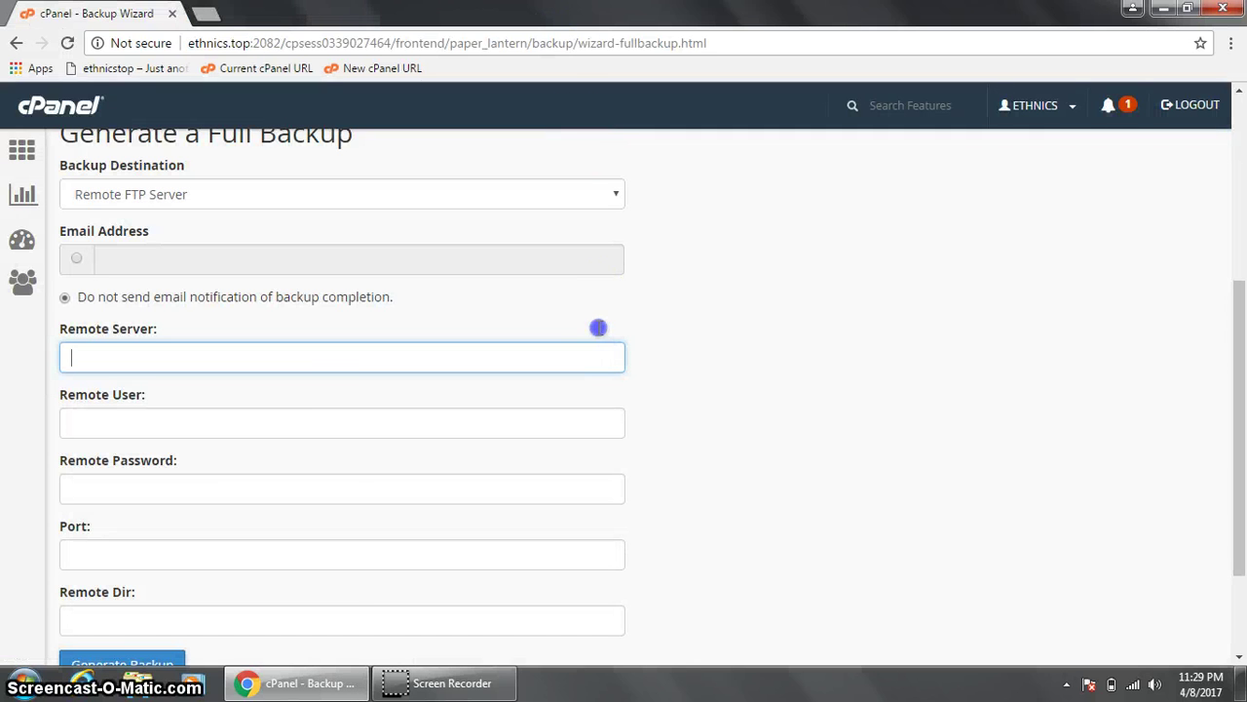
key("Menu")
key("Down")
key("Return")
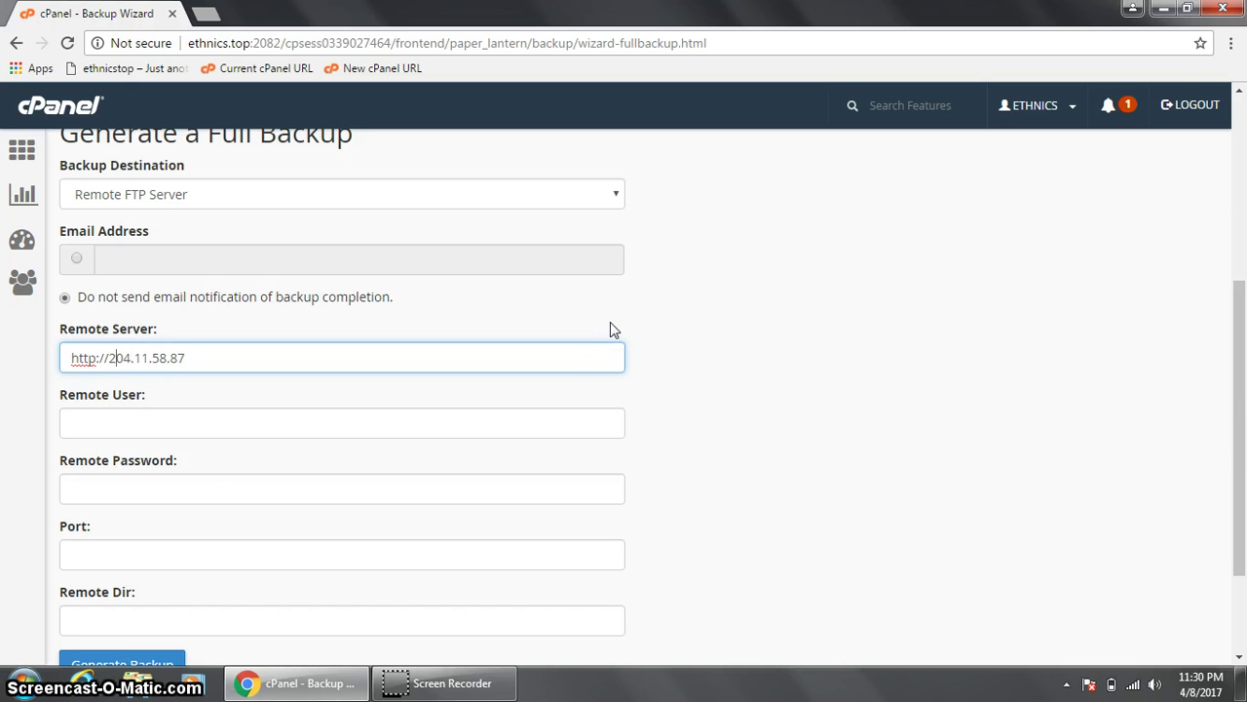
key("BackSpace")
key("BackSpace")
key("BackSpace")
key("BackSpace")
key("BackSpace")
key("BackSpace")
key("BackSpace")
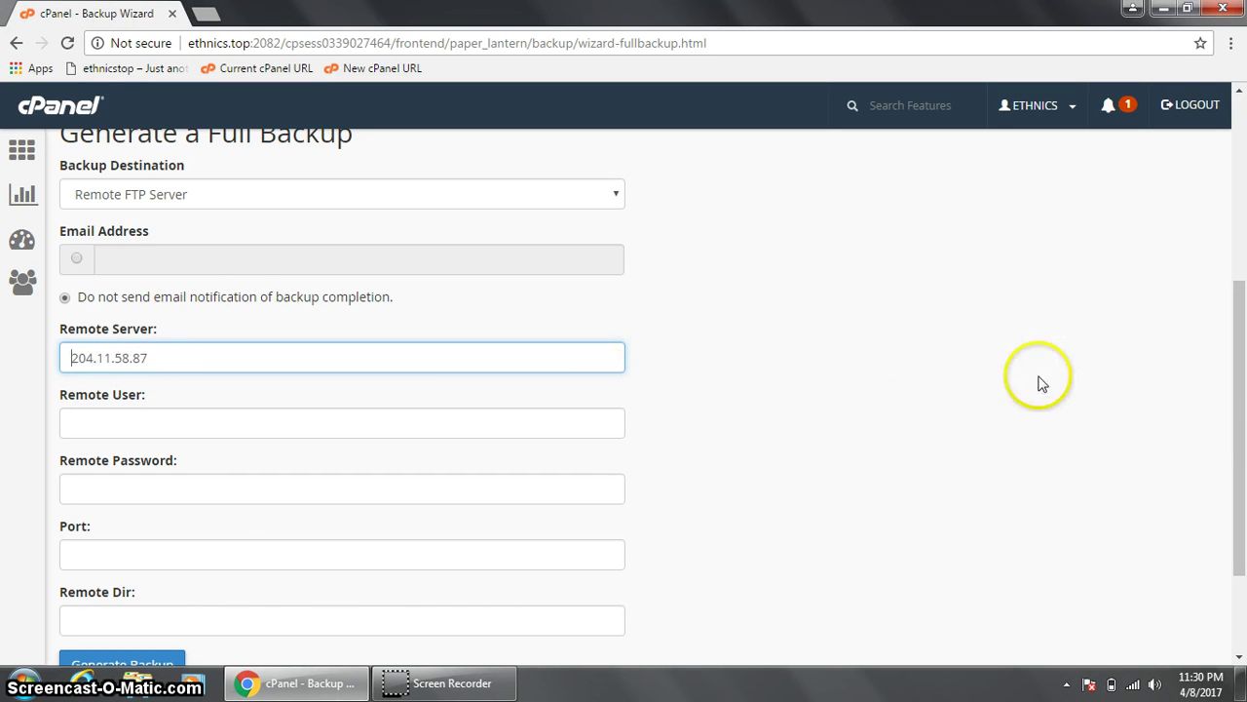
key("Tab")
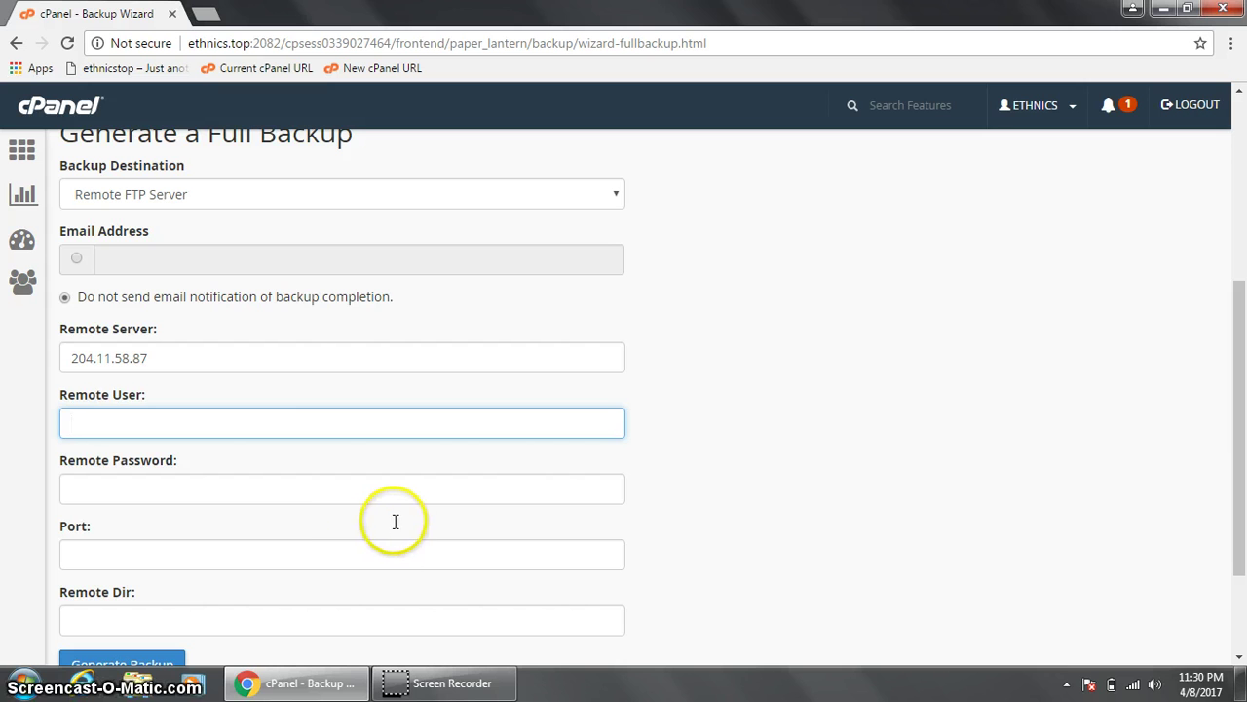
Enter the remote FTP username and password.
key("Tab")
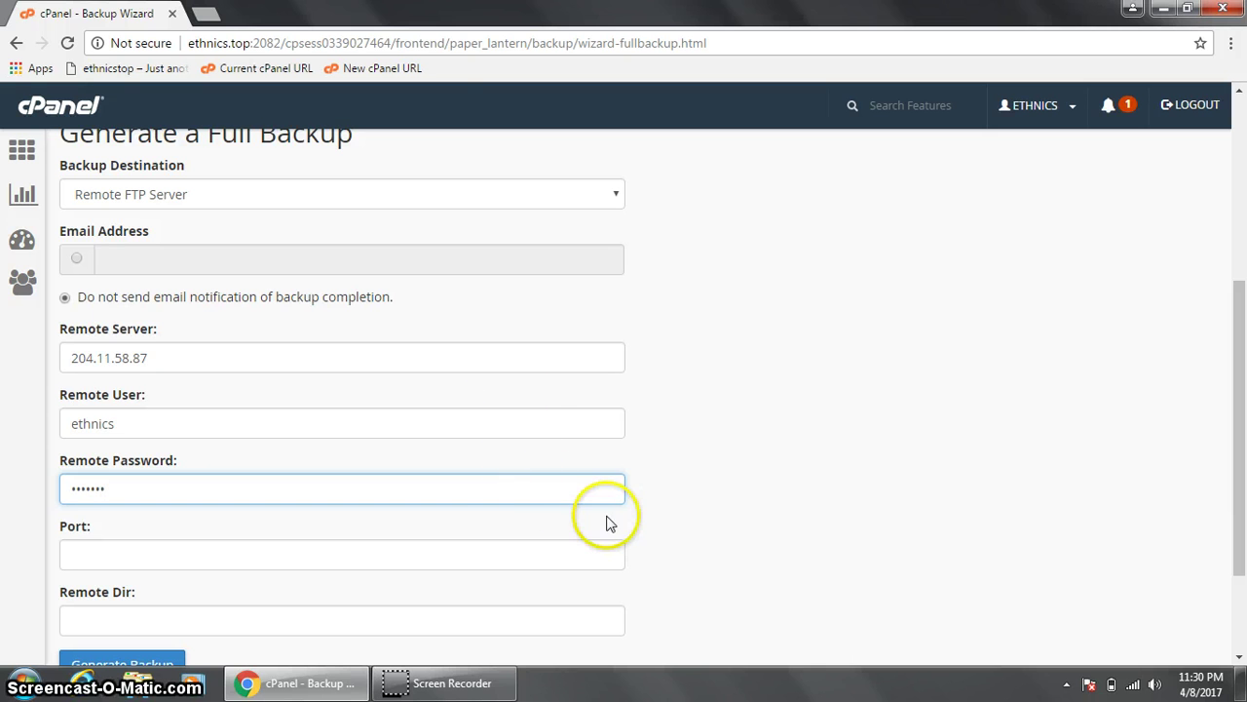
key("shift+Tab")
key("shift+Tab")
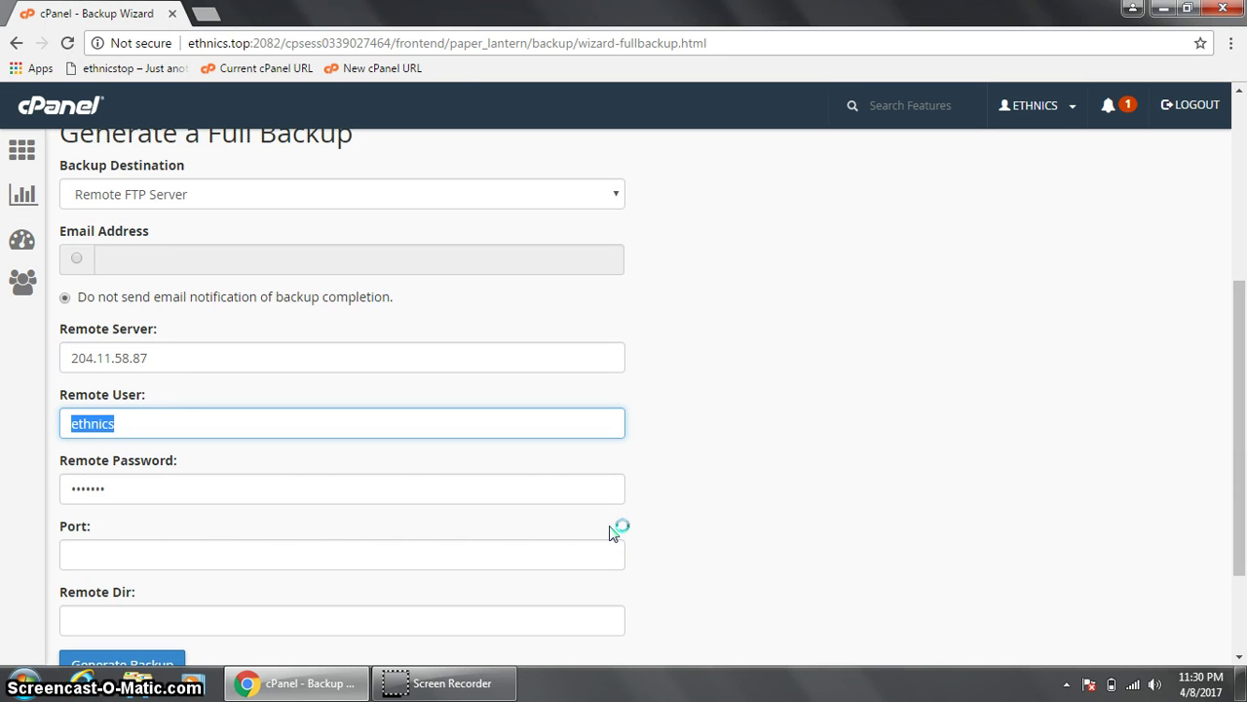
key("Tab")
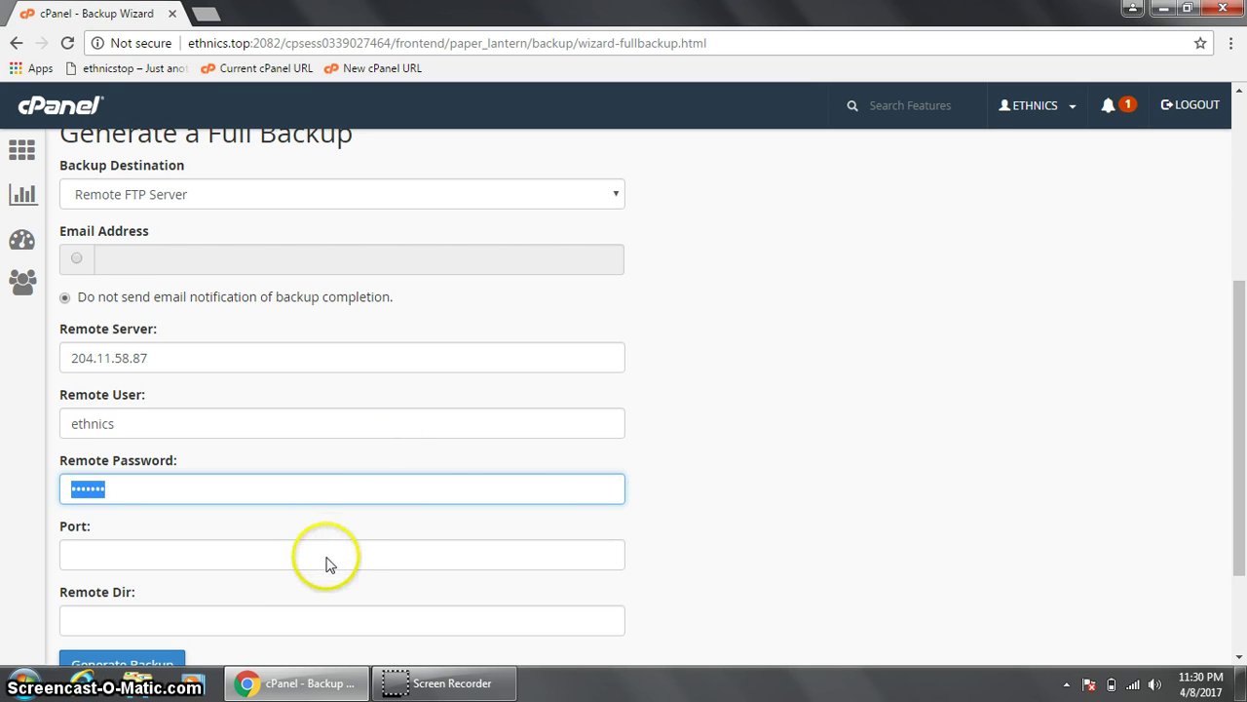
scroll(324, 555, "down", 1)
Set port 21 and remote directory /public_html, then generate the full backup.
key("Tab")
type("21")
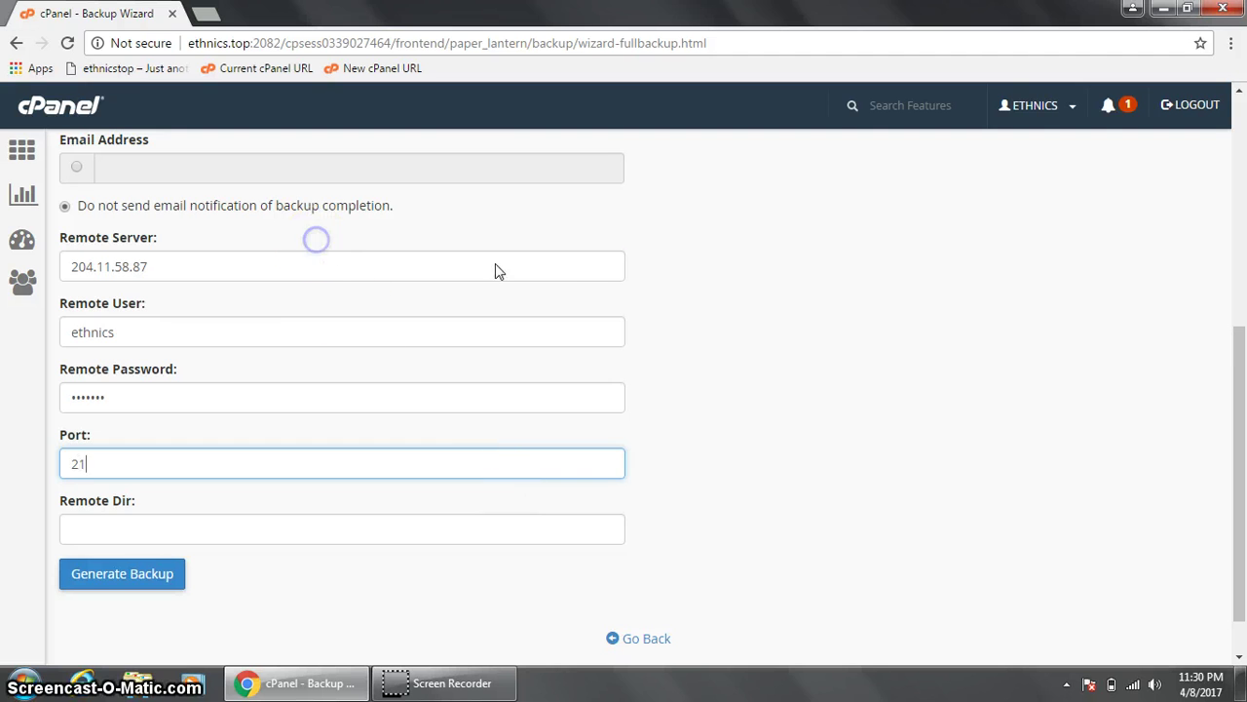
key("Tab")
type("/publi")
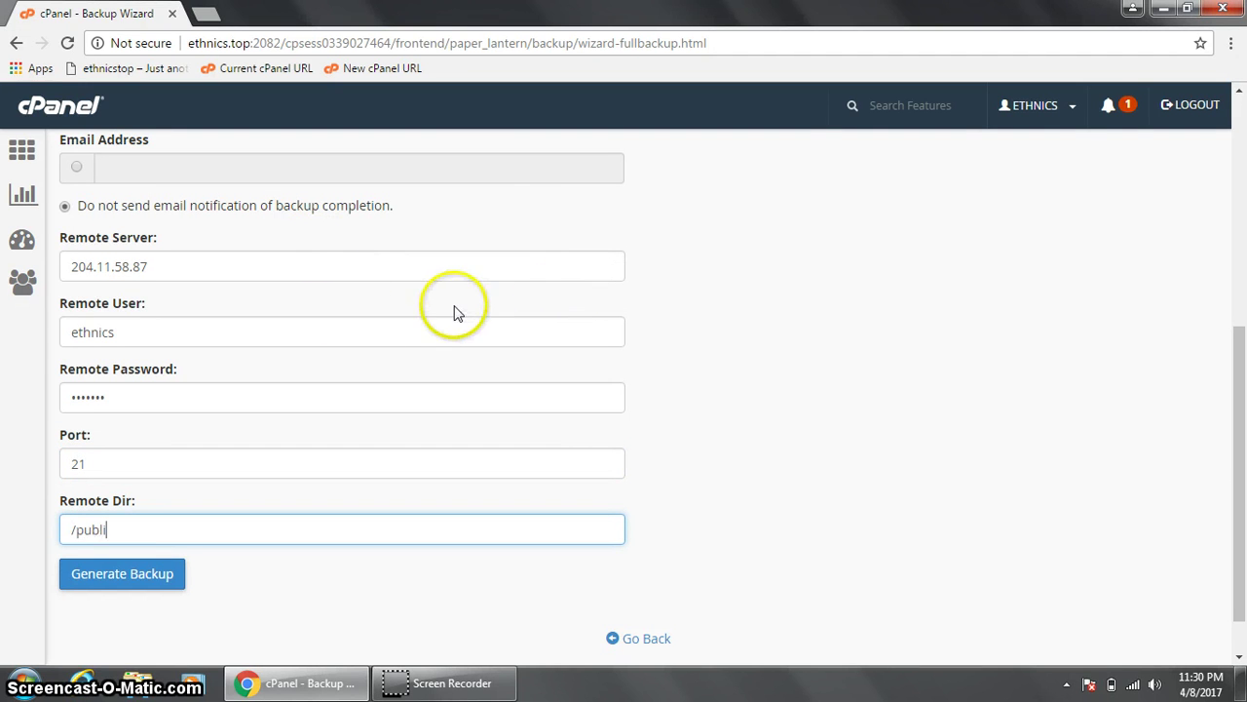
type("c_html")
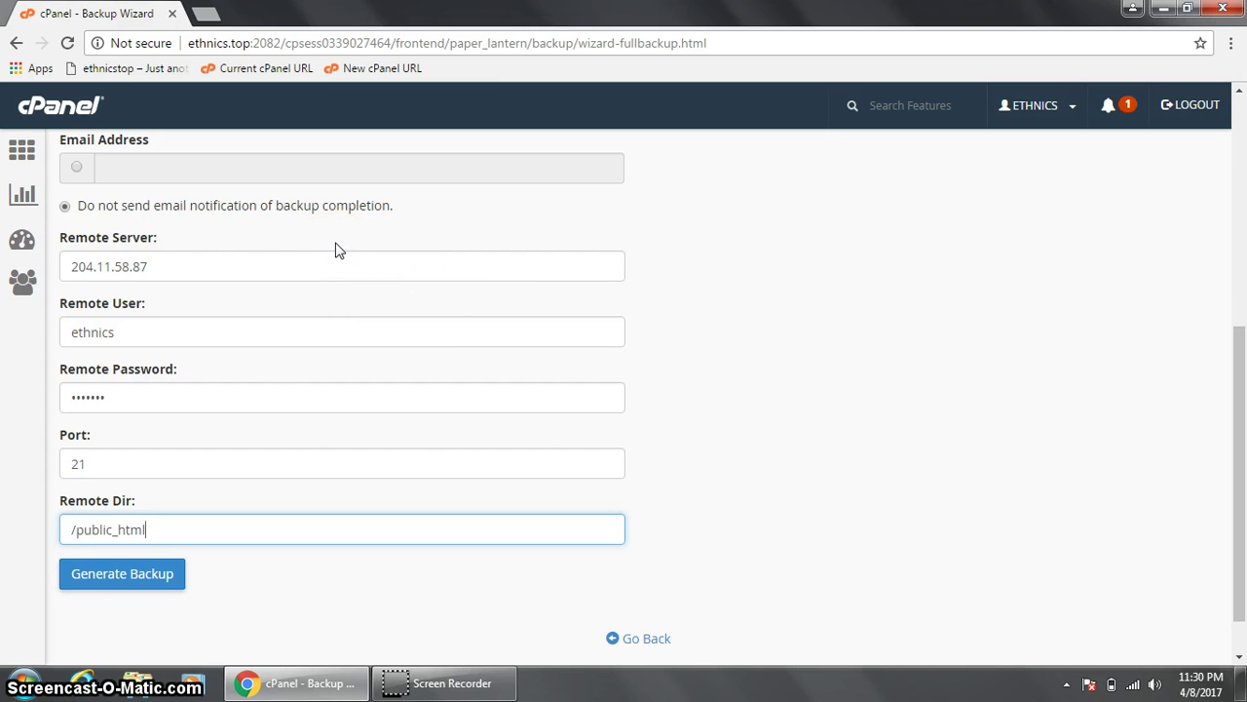
key("Return")
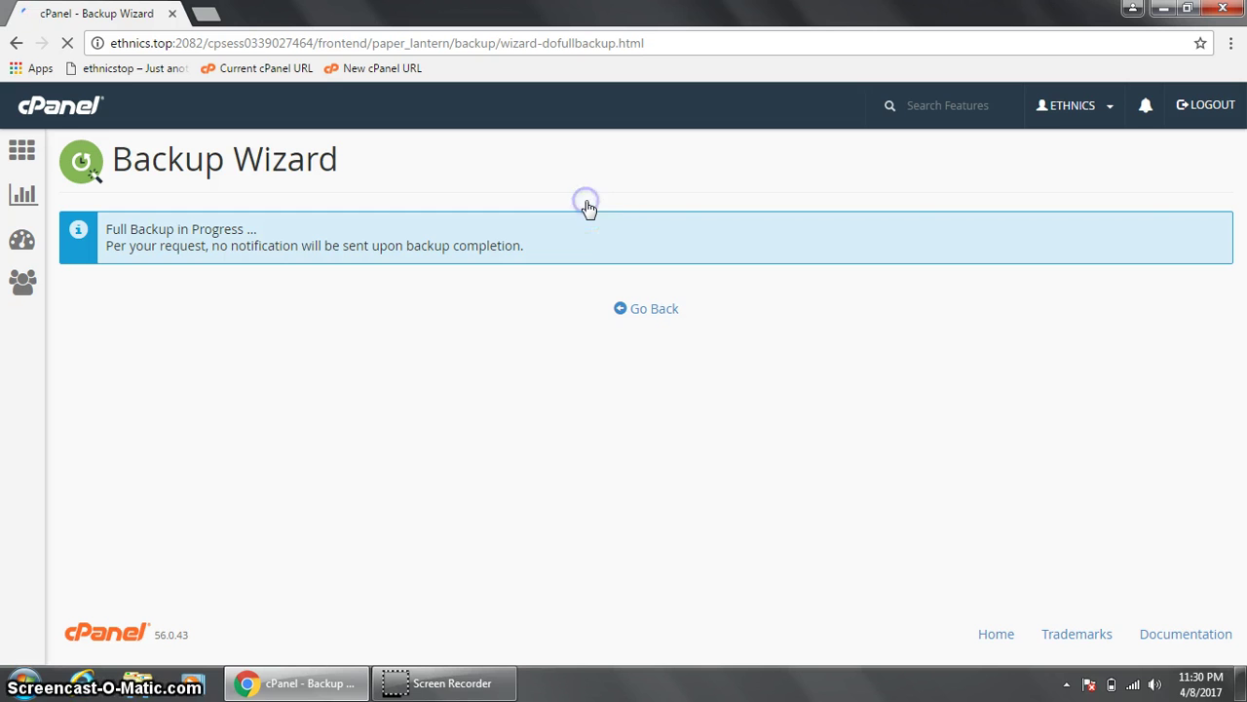
Select the 'Full Backup in Progress' notice after dismissing Chrome's save-password offer.
left_click_drag(589, 209, 589, 209)
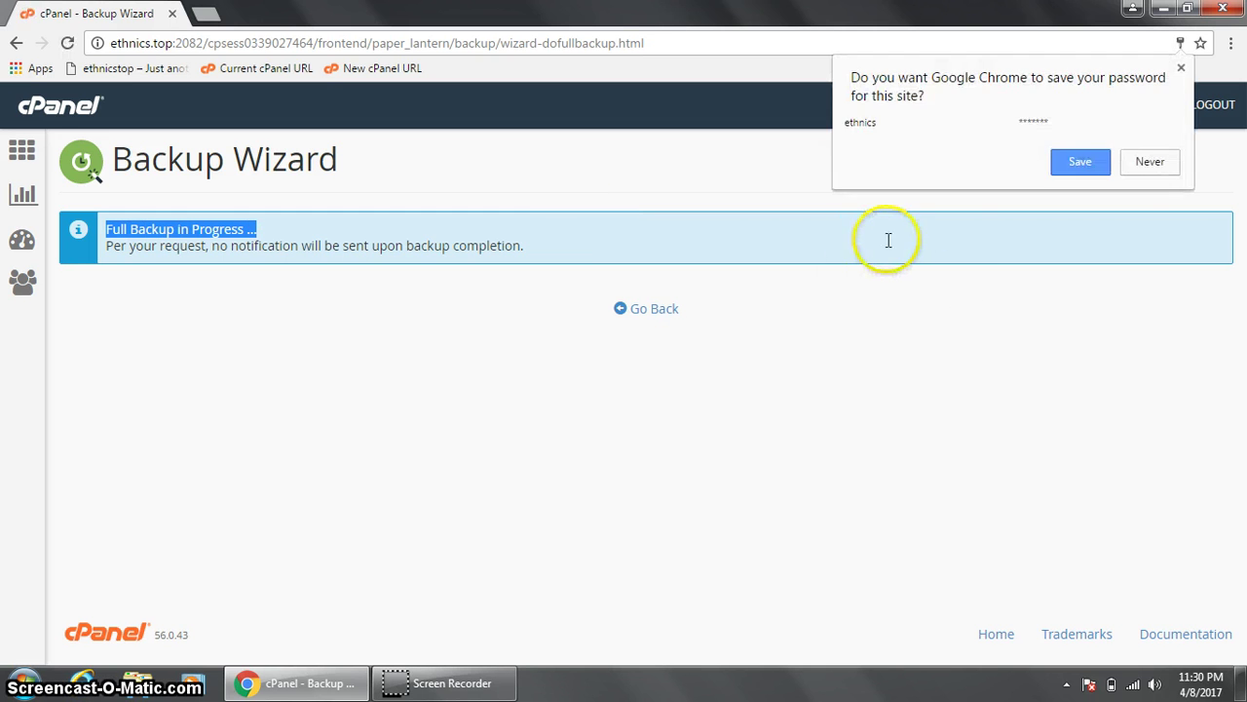
left_click(859, 240)
triple_click(593, 203)
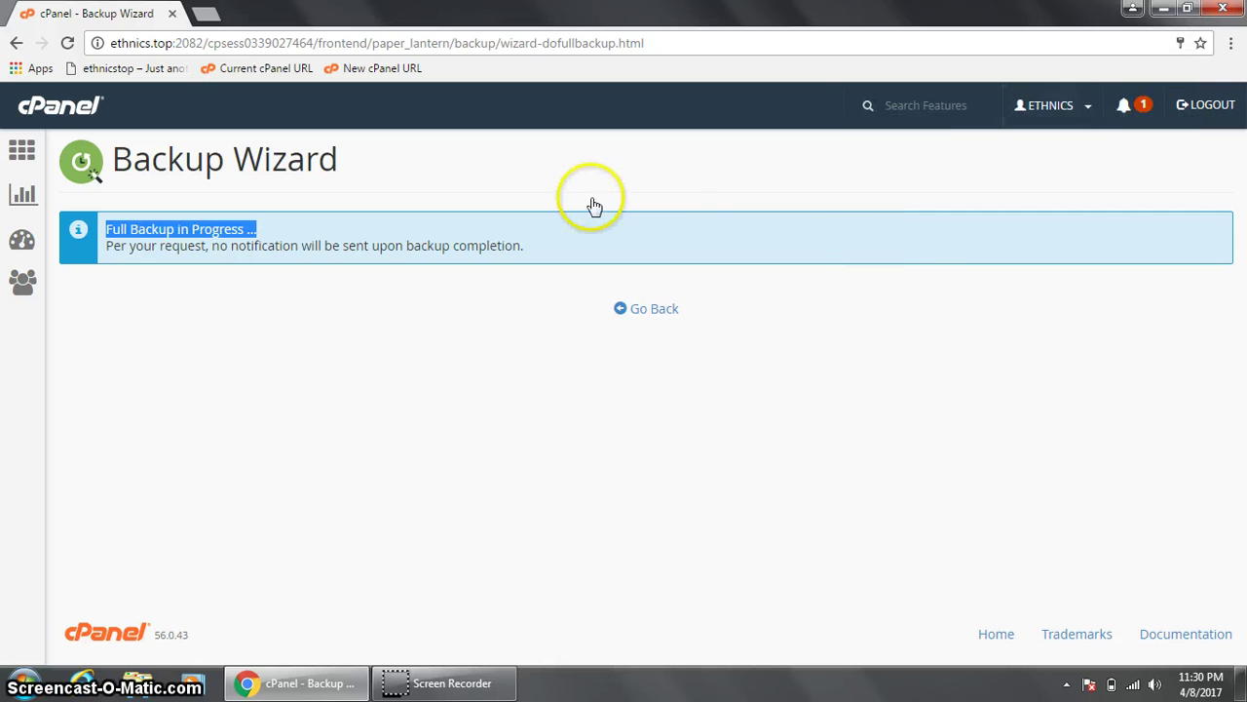
key("ctrl+t")
left_click(507, 240)
key("ctrl+shift+Tab")
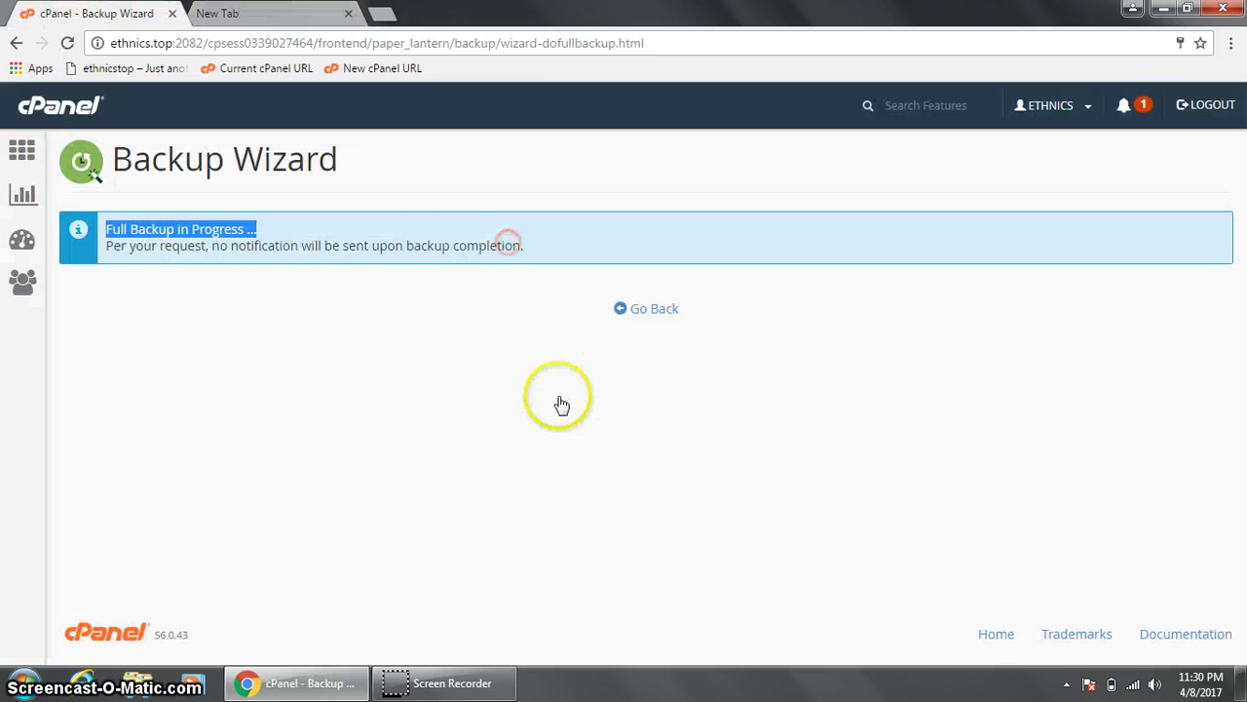
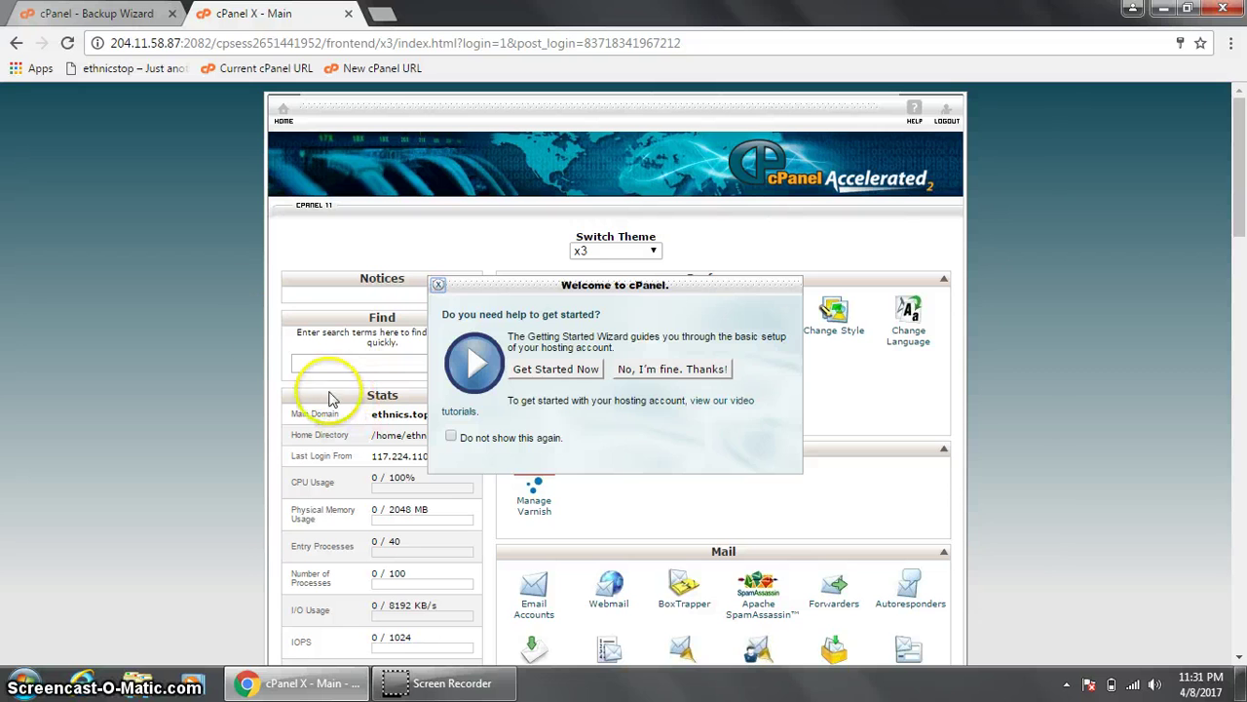
Dismiss the getting-started welcome prompt and scroll to the Files section.
left_click(327, 417)
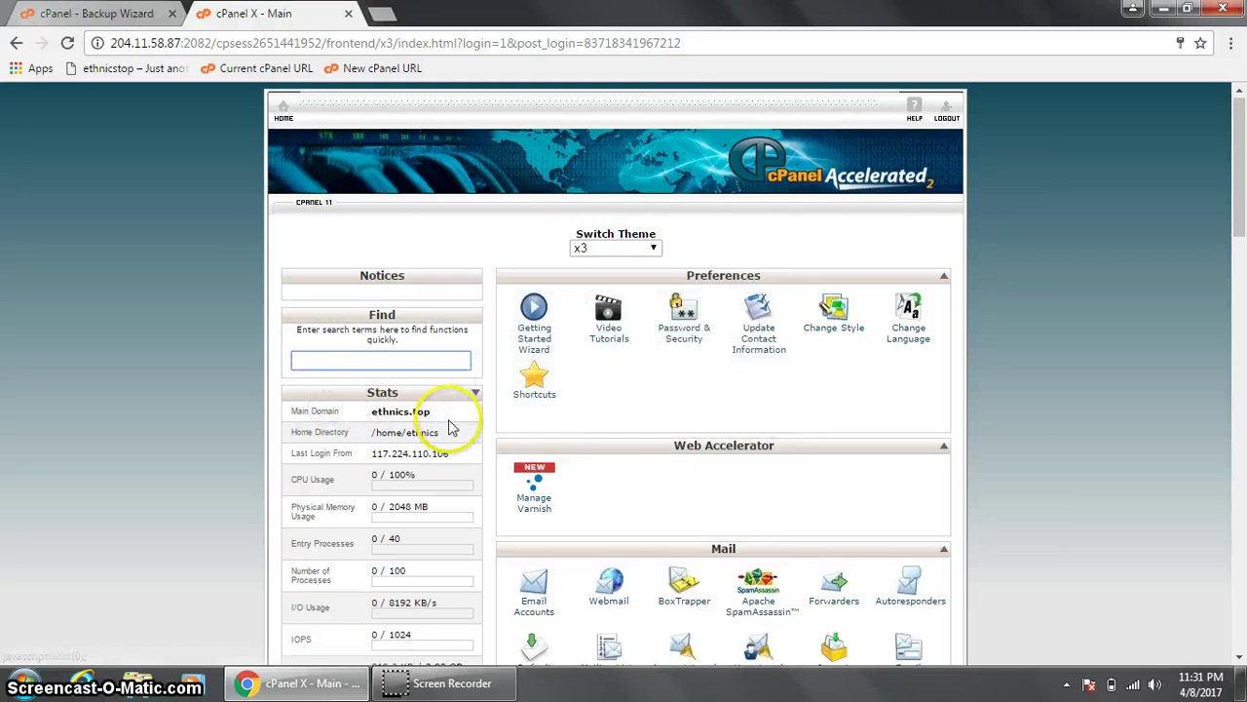
scroll(448, 413, "down", 3)
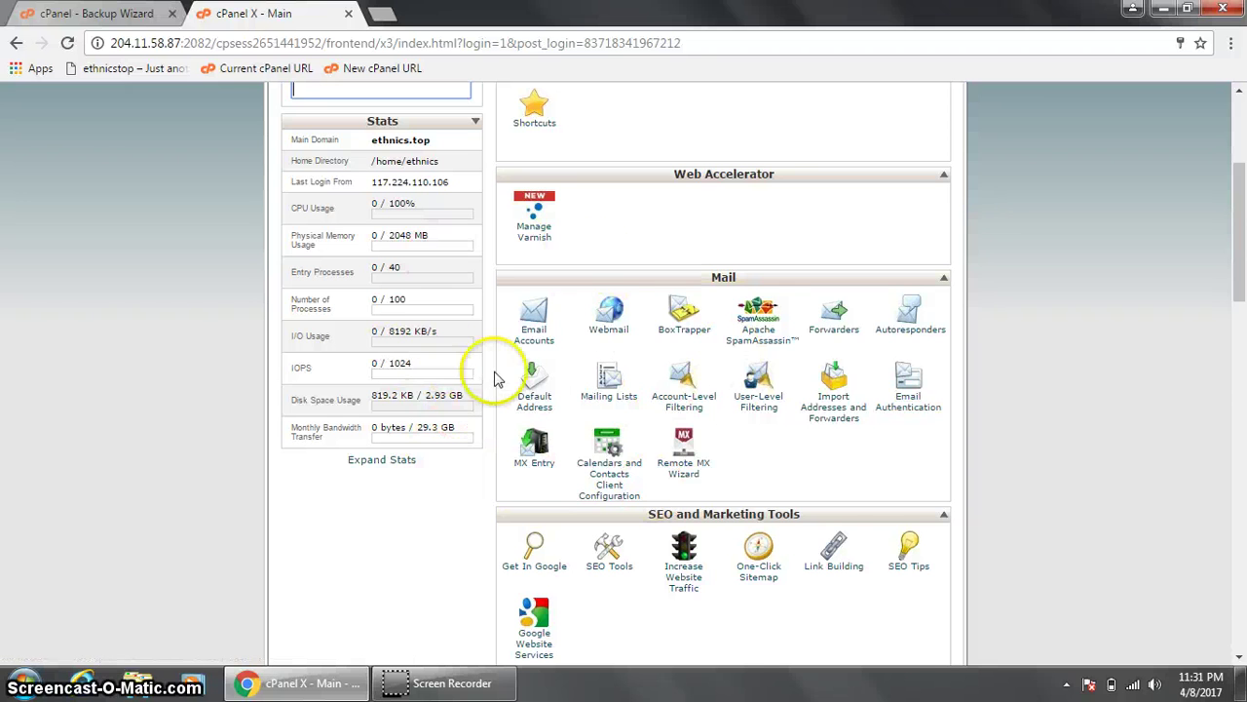
scroll(218, 378, "down", 4)
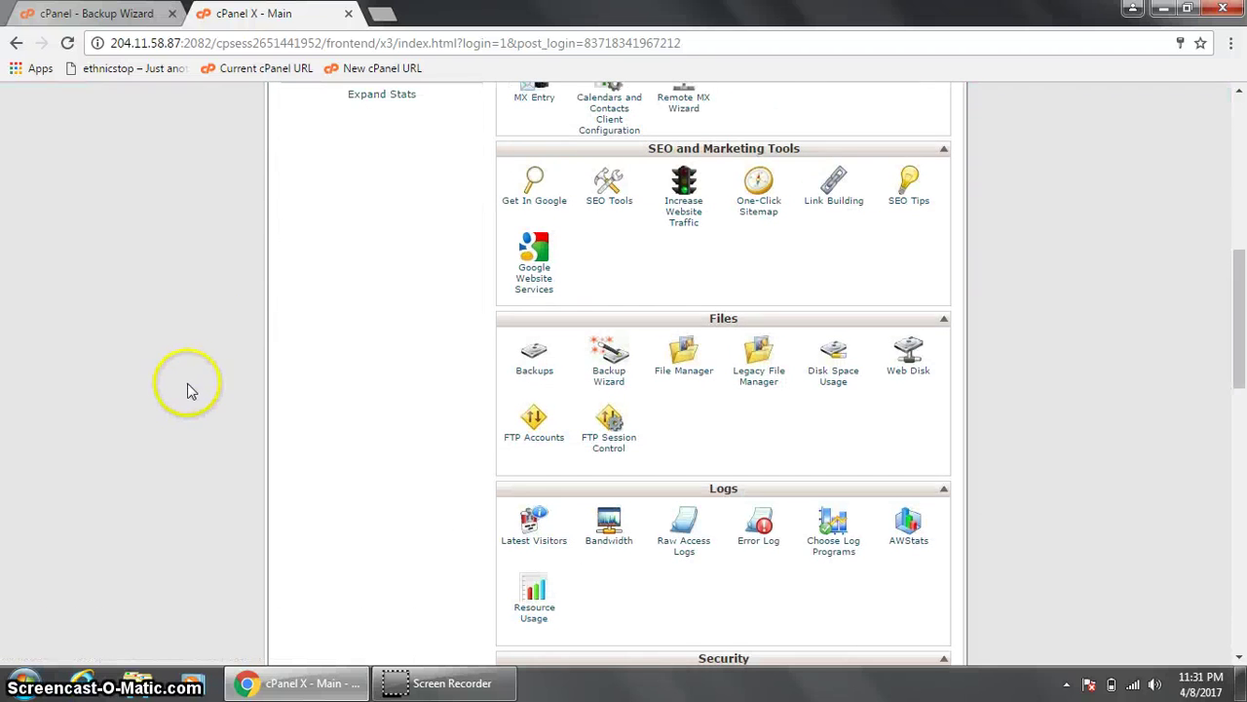
scroll(516, 343, "up", 3)
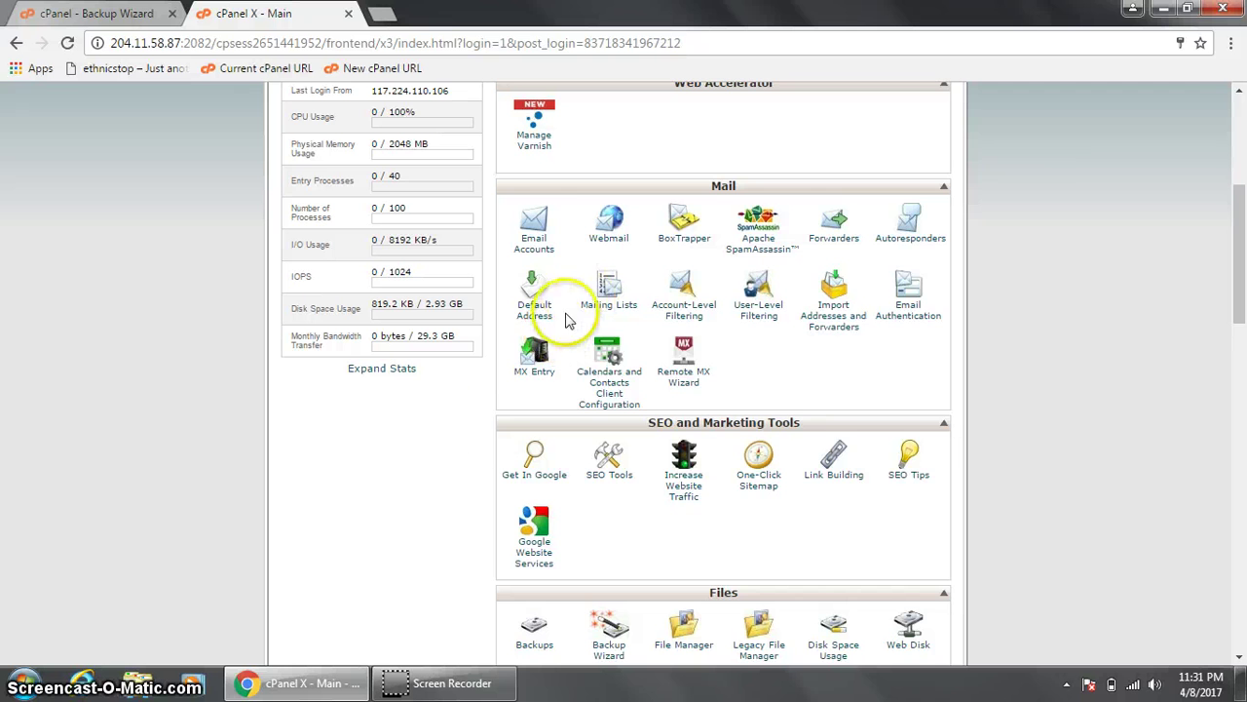
scroll(595, 293, "up", 3)
scroll(295, 523, "down", 4)
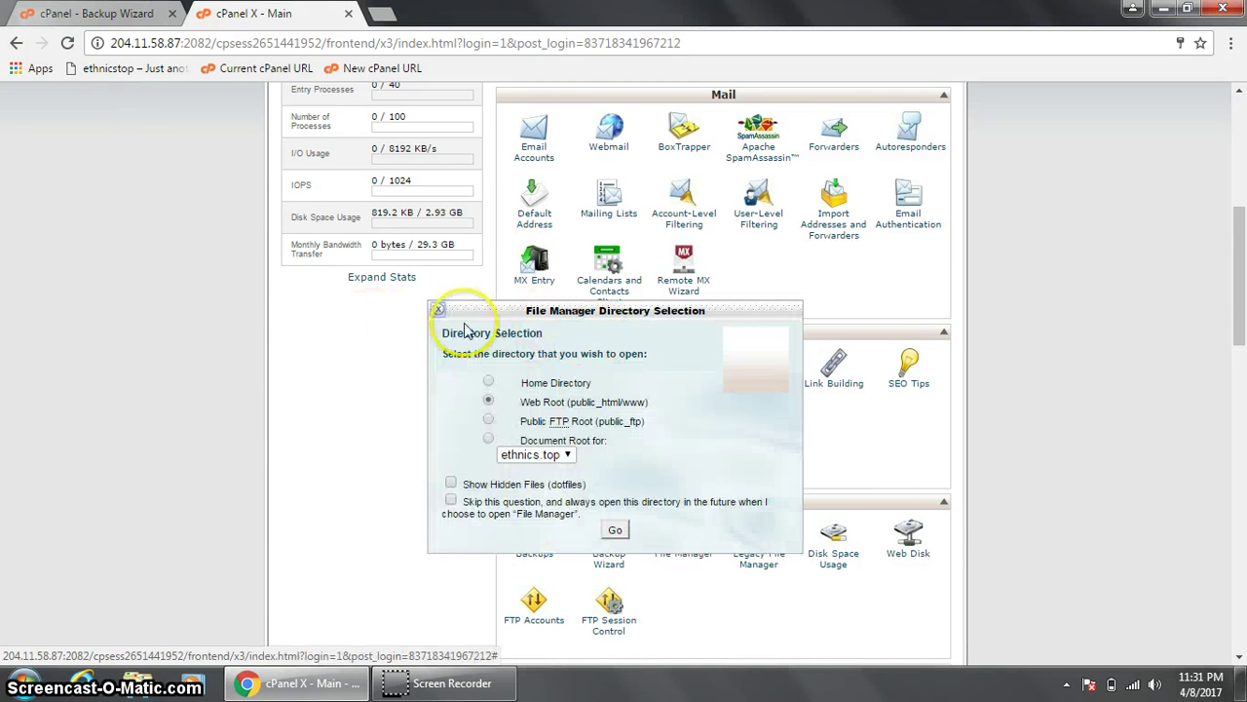
Launch File Manager in the Home Directory with hidden dotfiles shown.
left_click(488, 380)
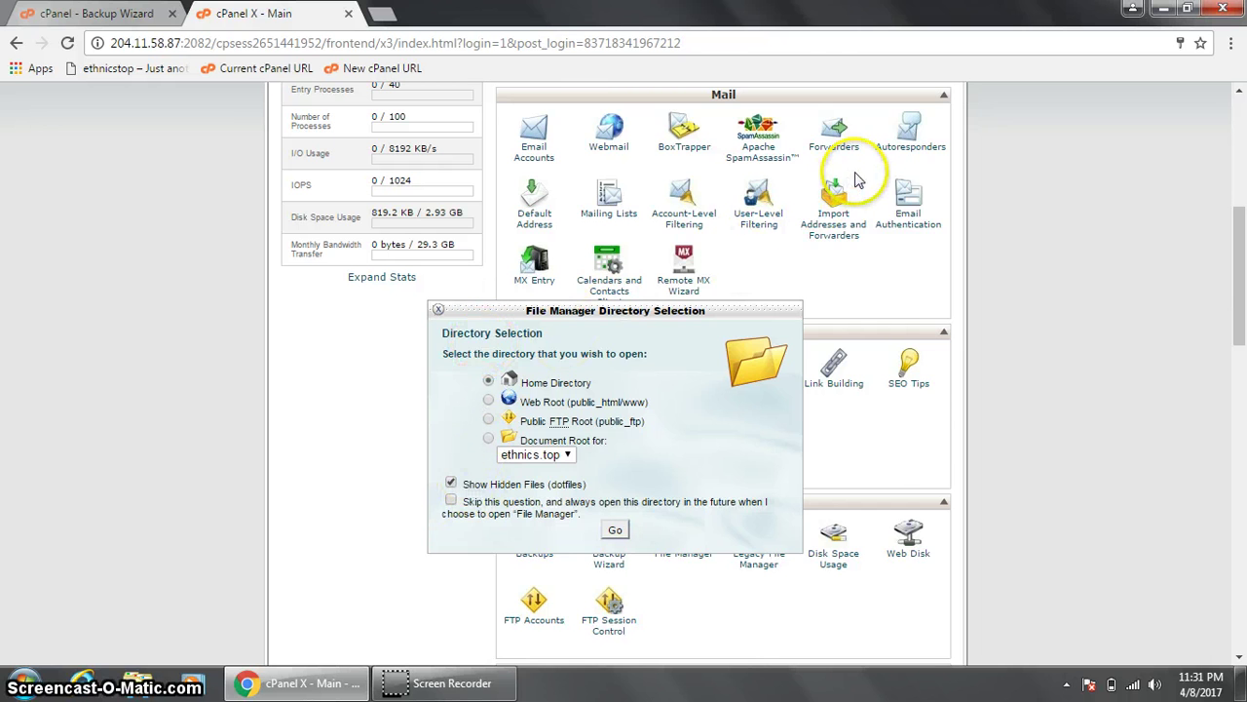
left_click(451, 483)
left_click(615, 529)
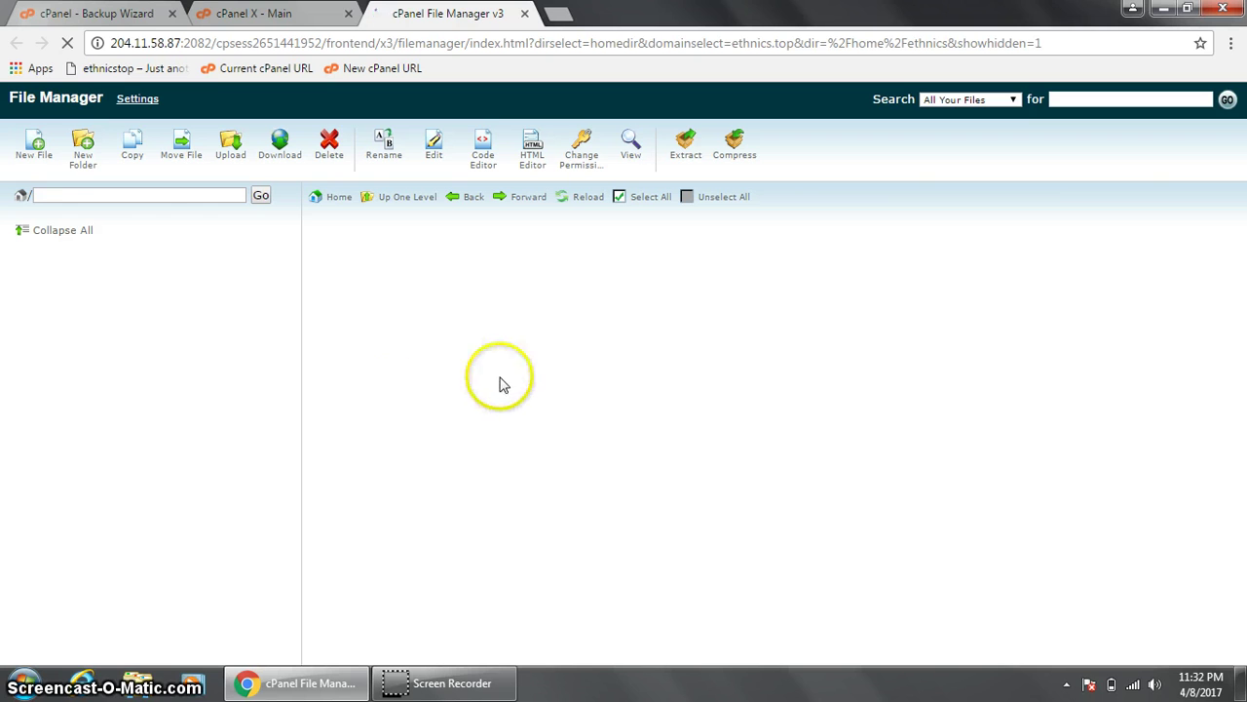
Open public_html to list cgi-bin and the backup-4.8.2017_18-00-44_ethnics.tar.gz archive.
left_click(544, 377)
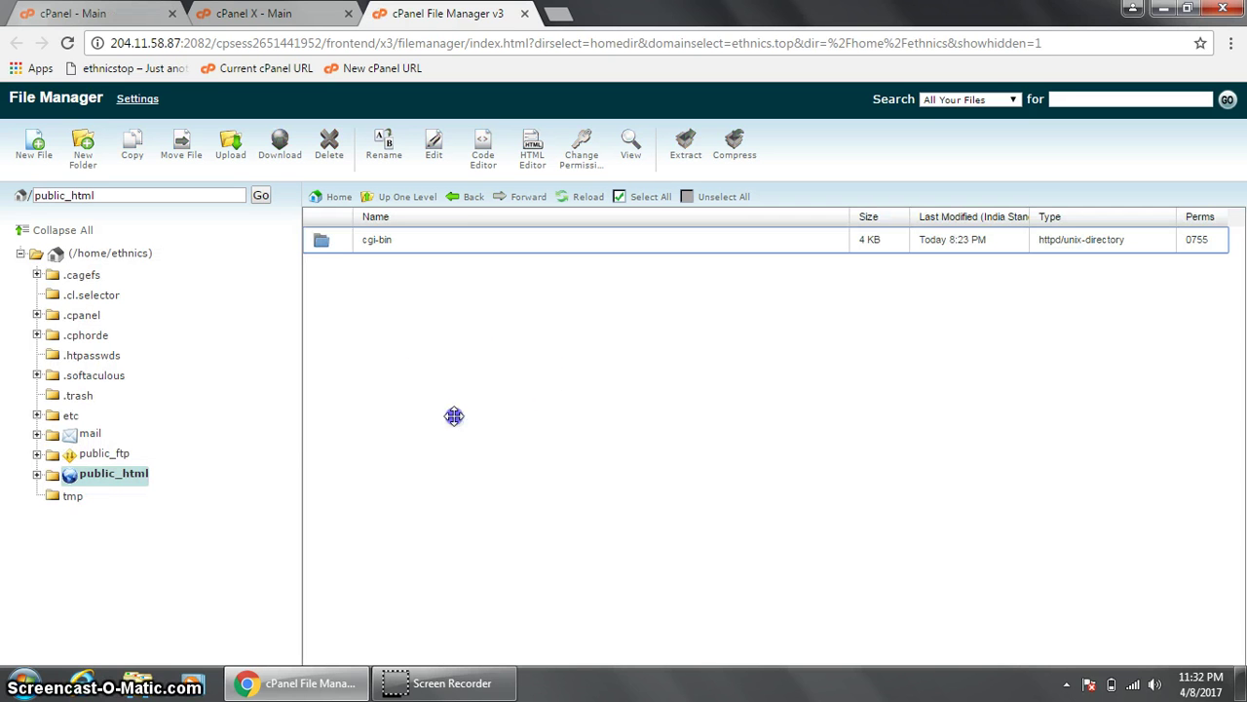
left_click(117, 584)
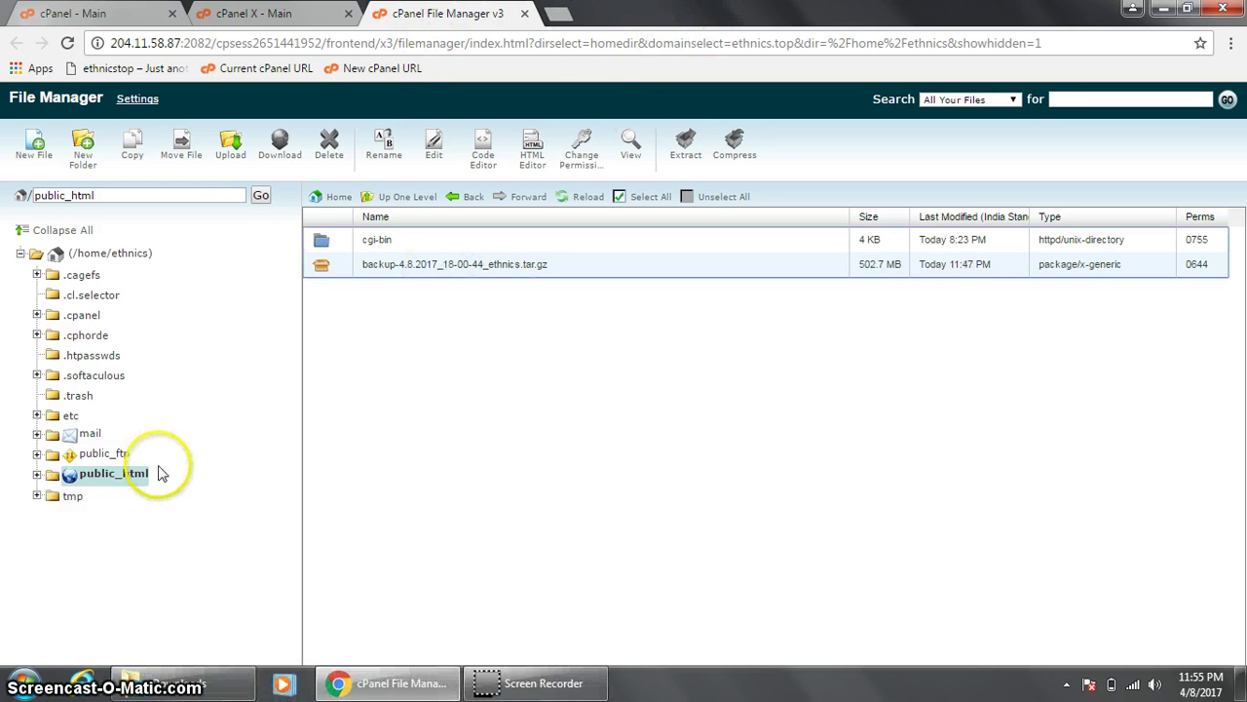
Delete the cgi-bin folder from public_html, leaving only the backup archive.
left_click_drag(165, 435, 166, 435)
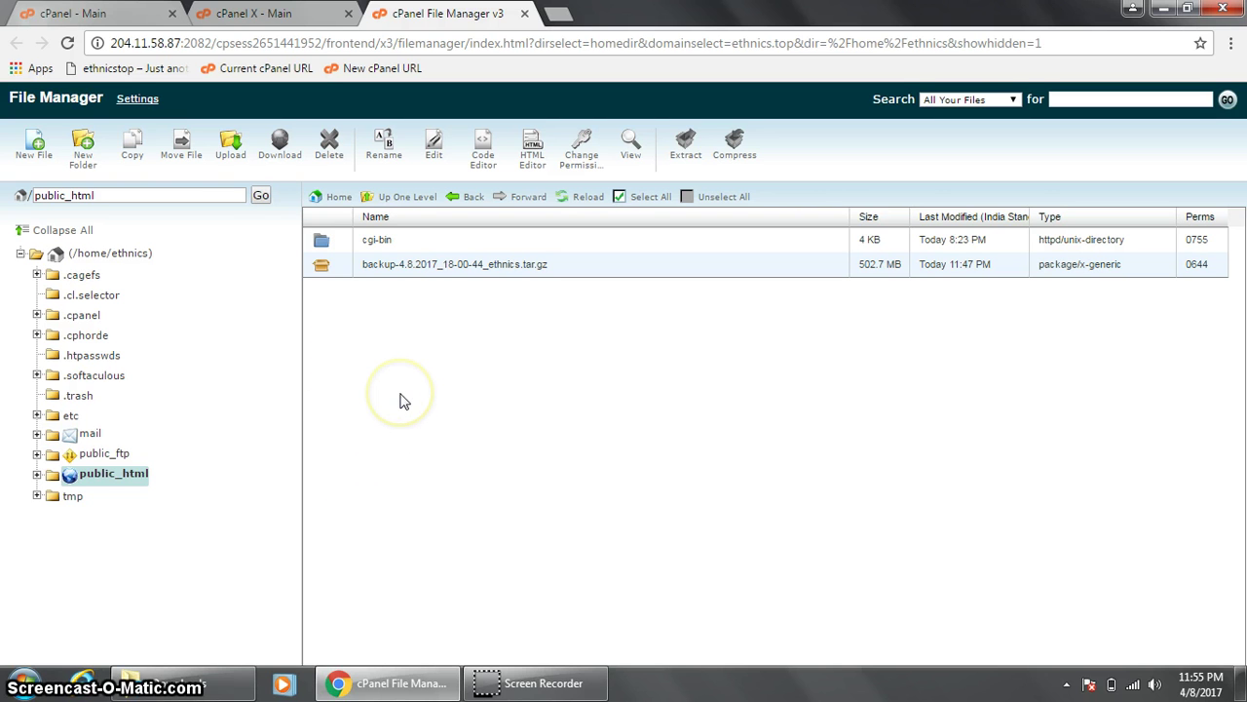
left_click(584, 239)
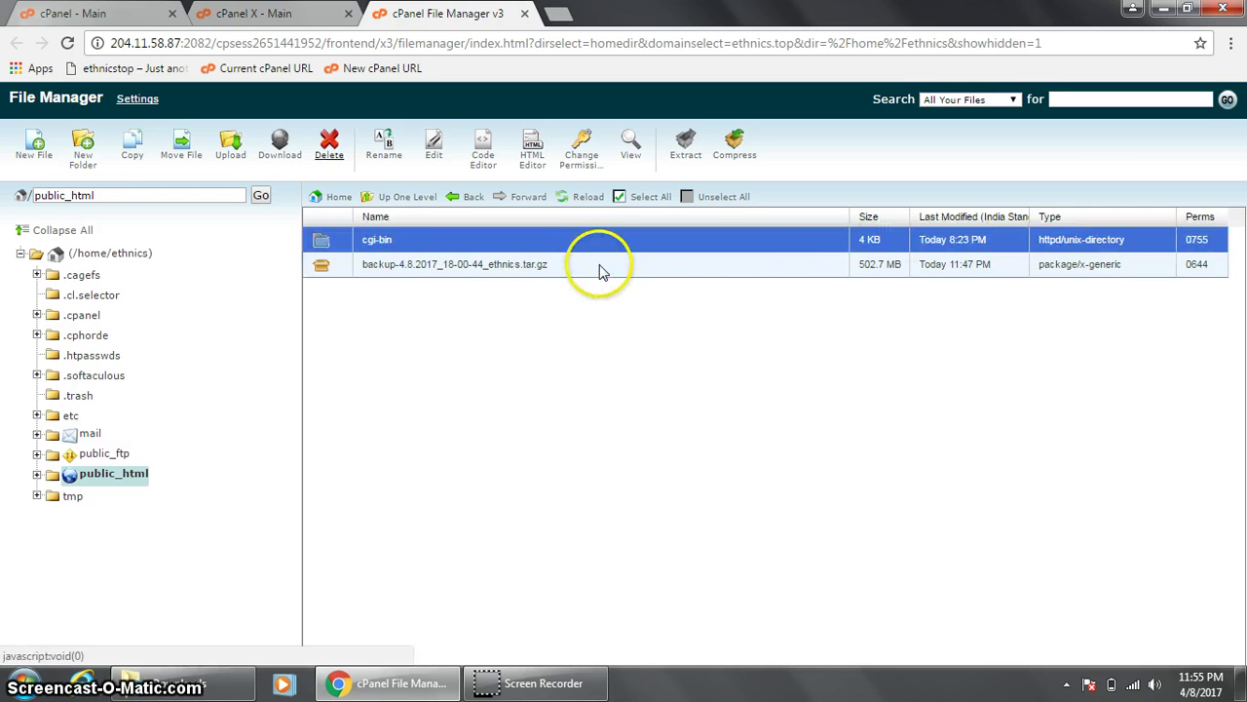
key("Delete")
key("Return")
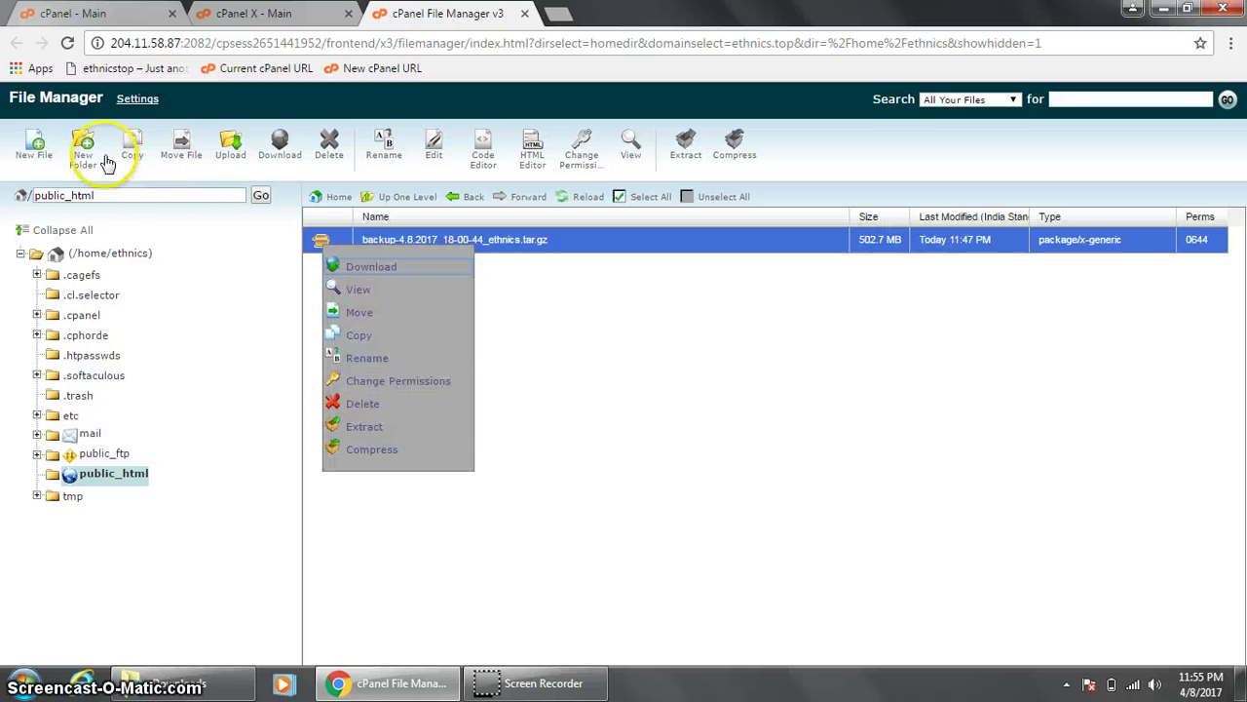
key("Down")
key("Down")
key("Down")
key("Down")
key("Down")
key("Down")
key("Down")
Extract backup-4.8.2017_18-00-44_ethnics.tar.gz into /public_html.
key("Return")
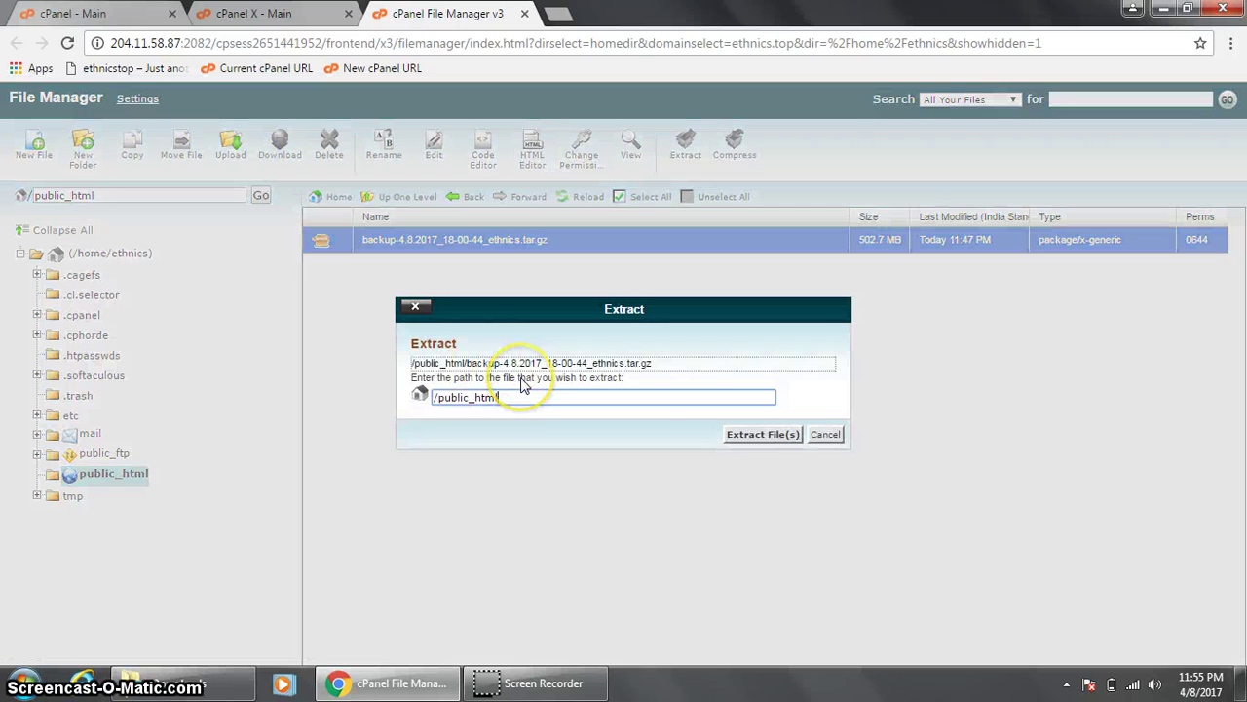
key("Return")
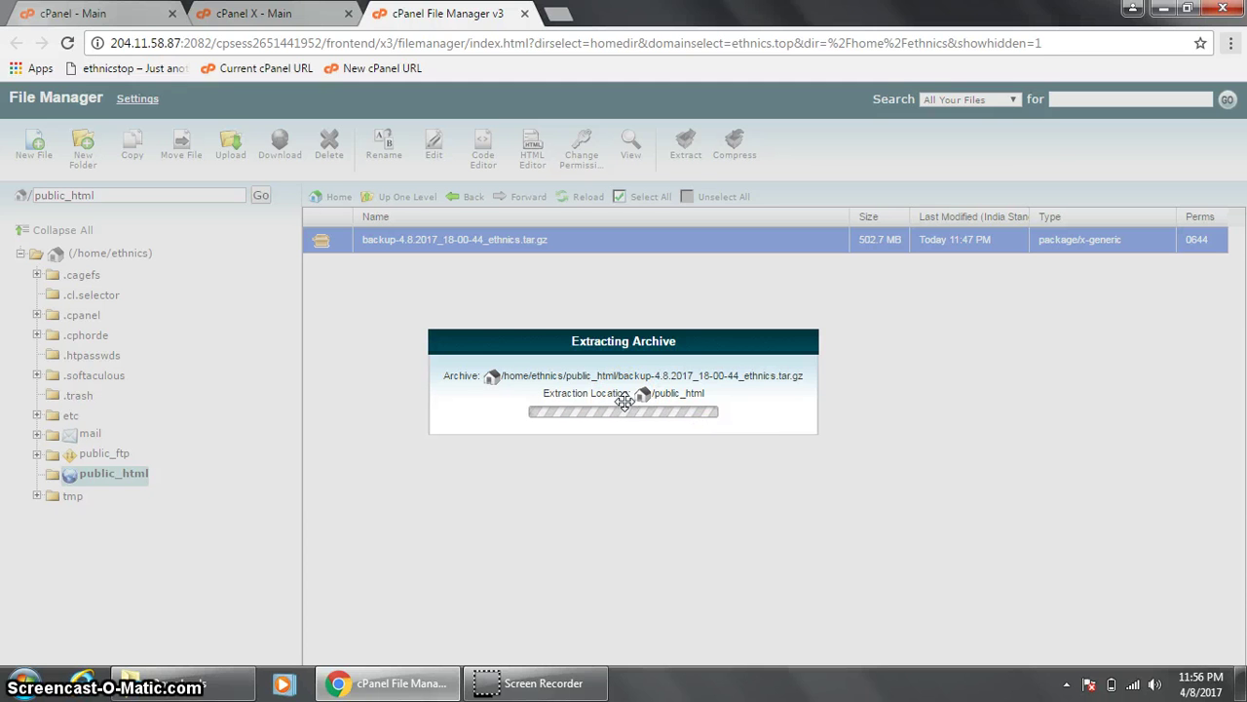
left_click(356, 413)
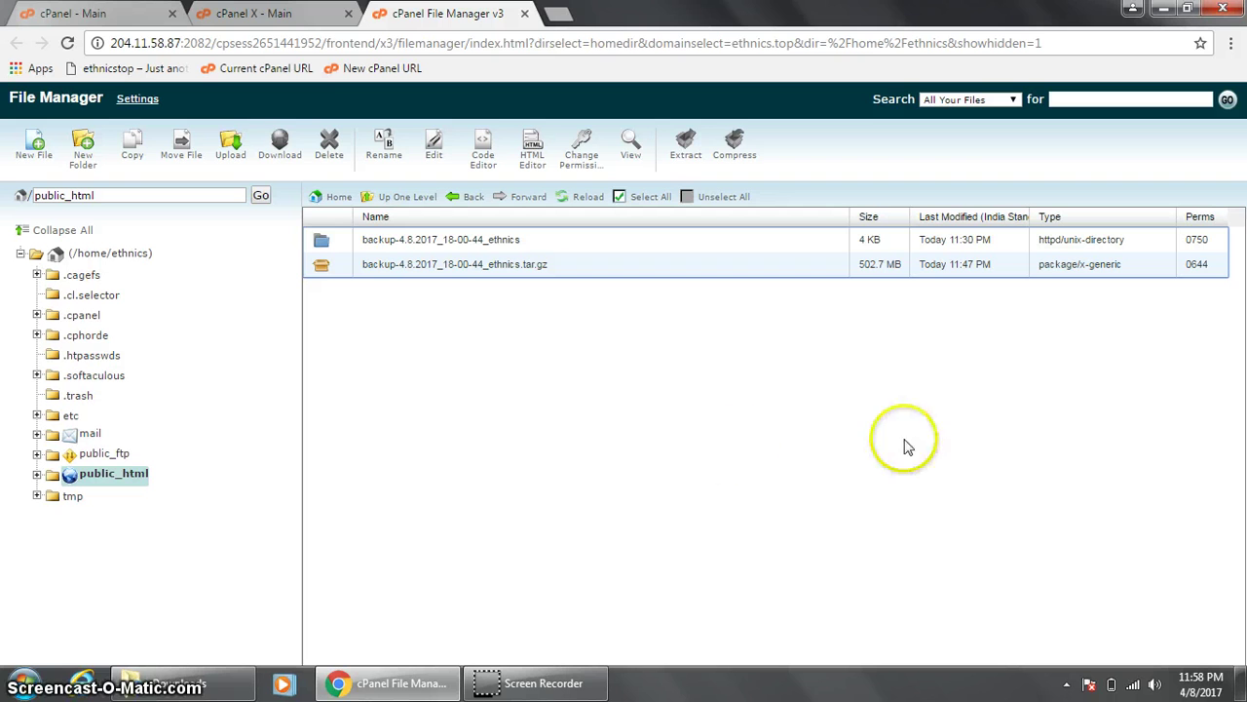
Move the tar.gz archive into /home/ethnics and open the extracted backup folder.
left_click(283, 122)
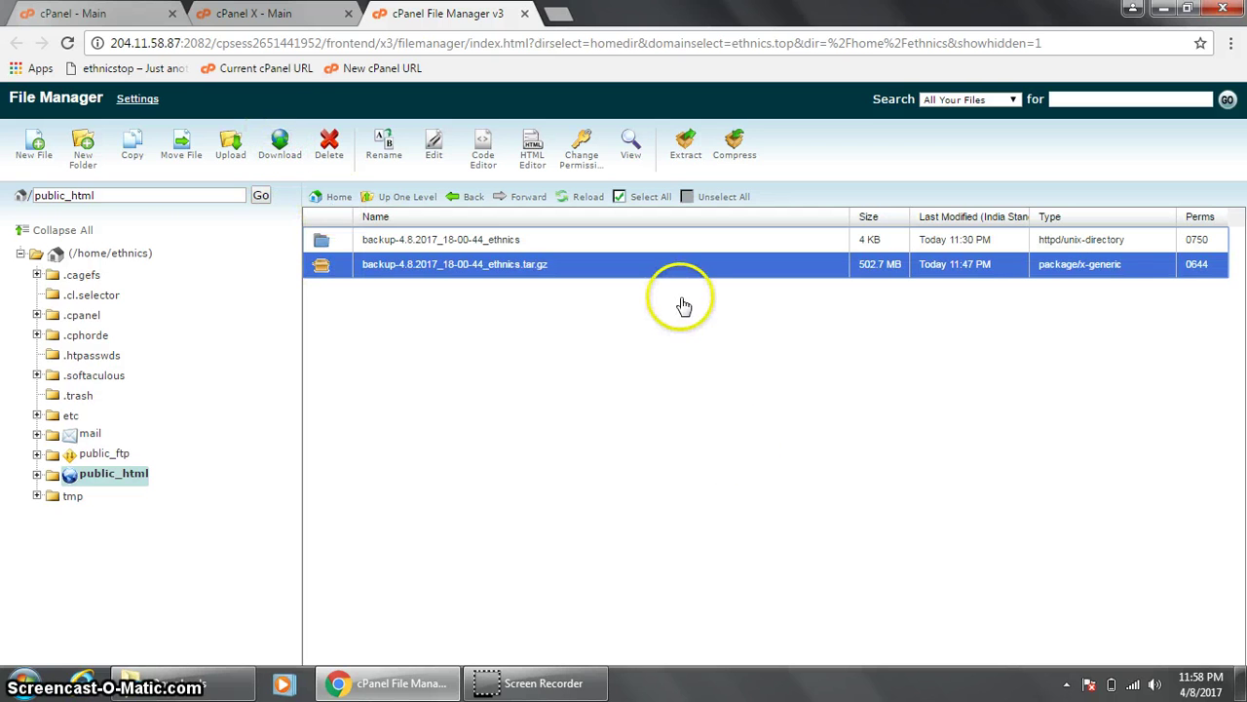
left_click_drag(640, 474, 639, 465)
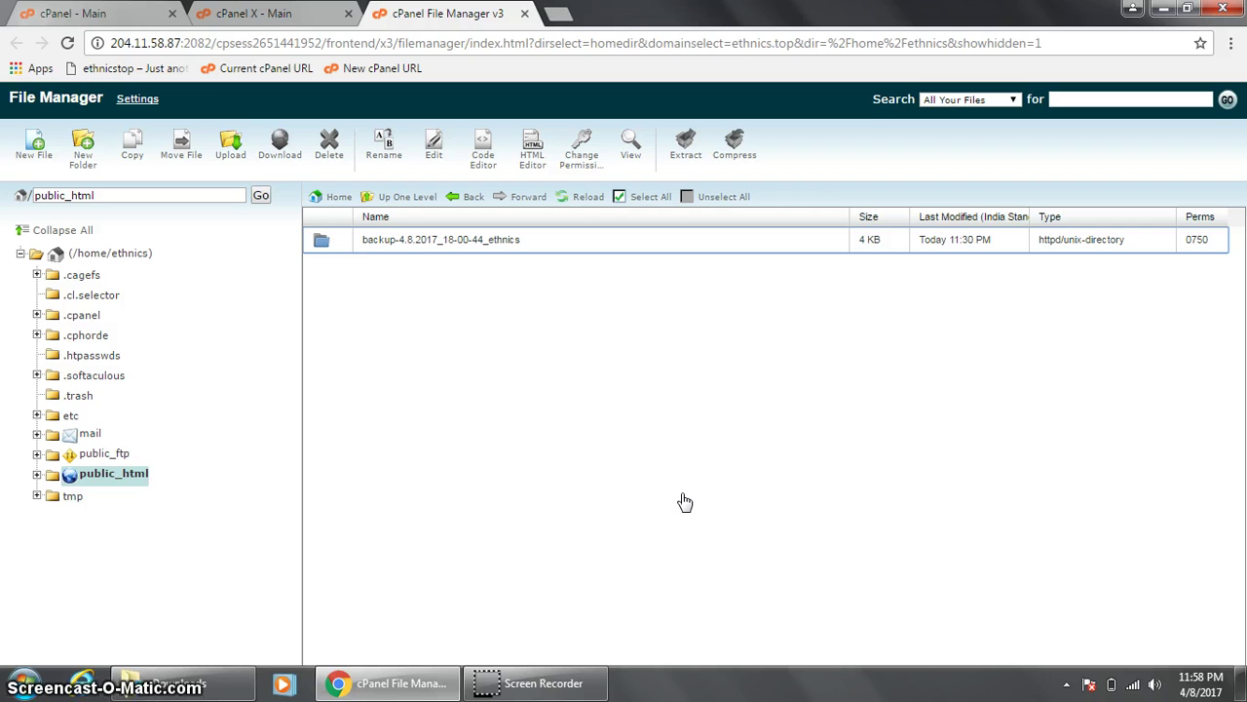
left_click_drag(685, 505, 620, 572)
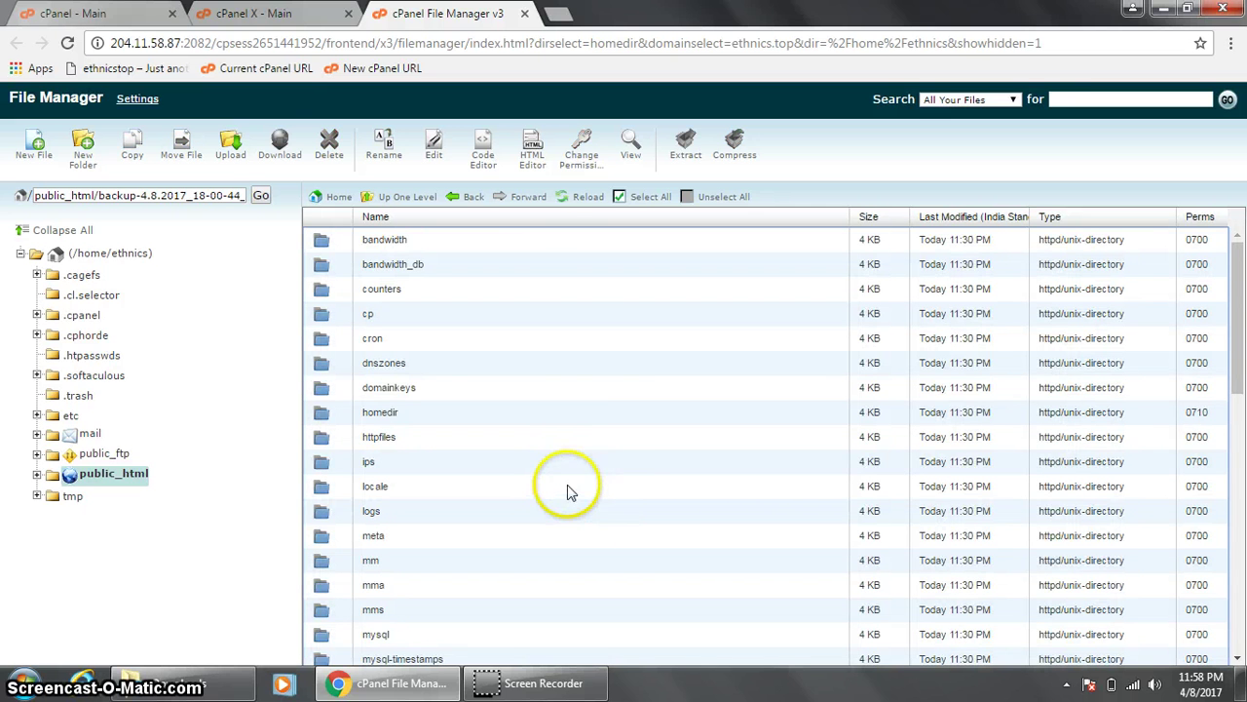
Open the homedir folder inside the extracted backup-4.8.2017_18-00-44_ethnics folder.
scroll(689, 492, "down", 5)
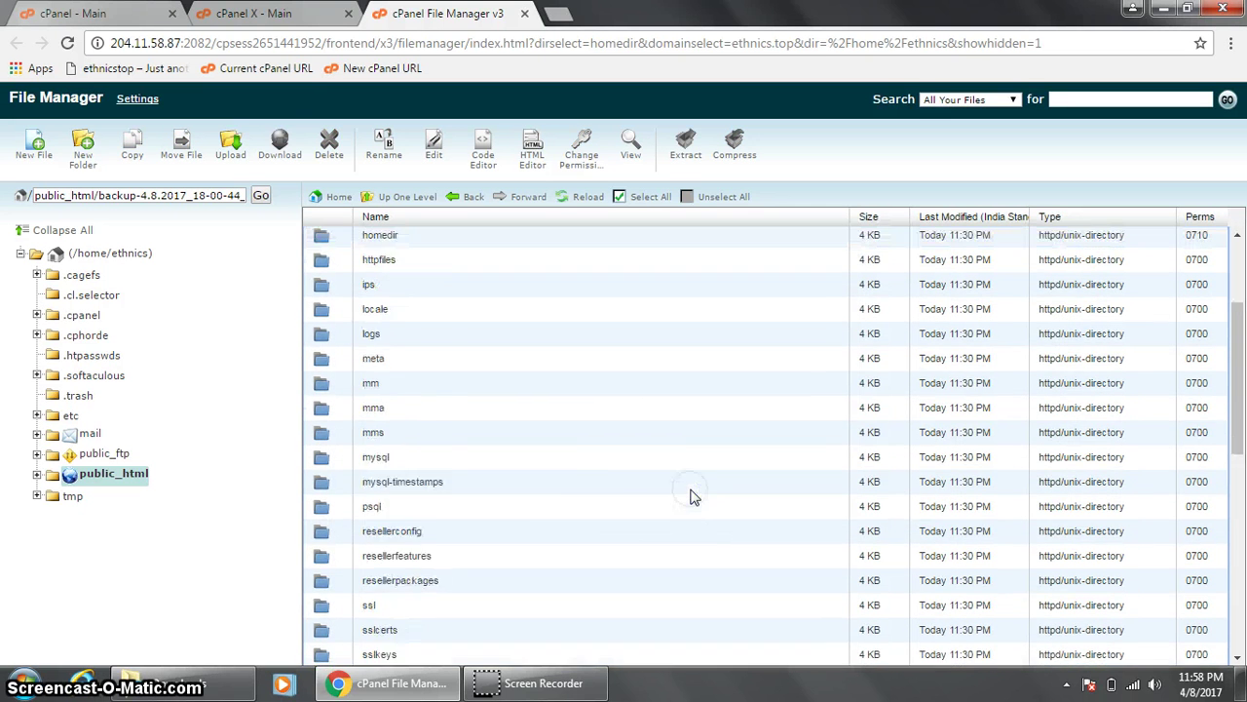
scroll(690, 492, "down", 4)
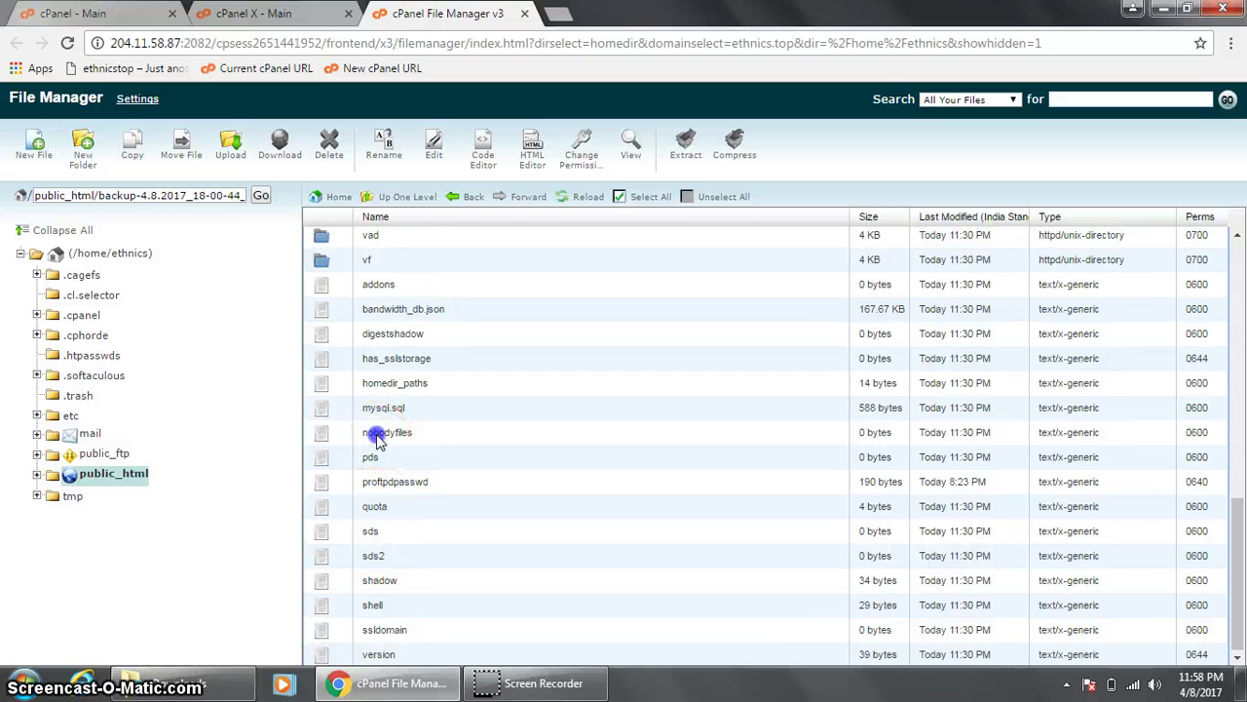
scroll(373, 428, "up", 4)
scroll(376, 441, "up", 5)
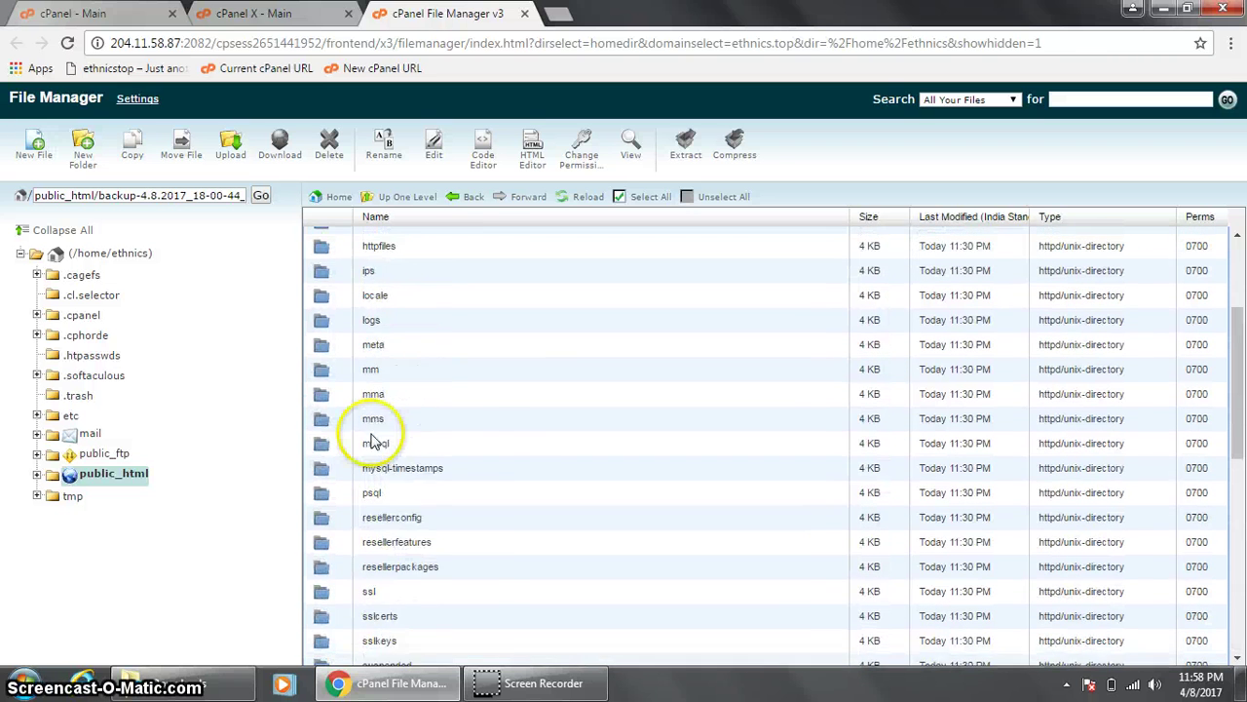
left_click(369, 409)
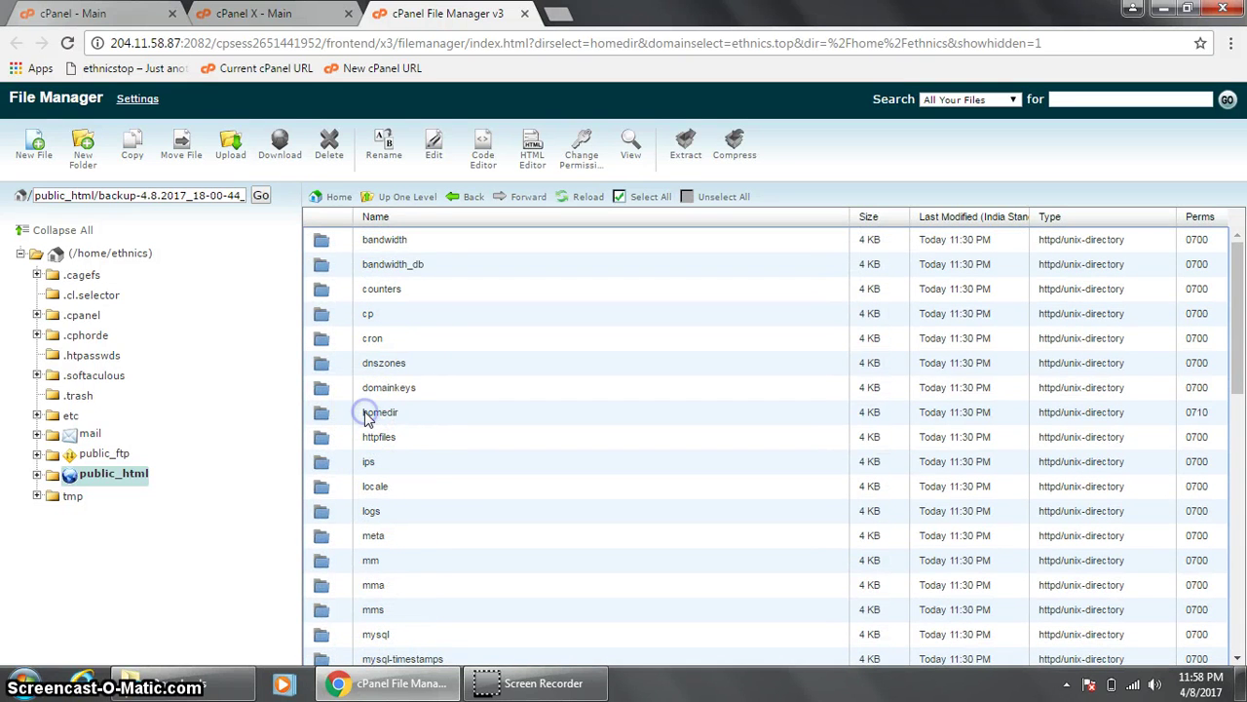
left_click(217, 118)
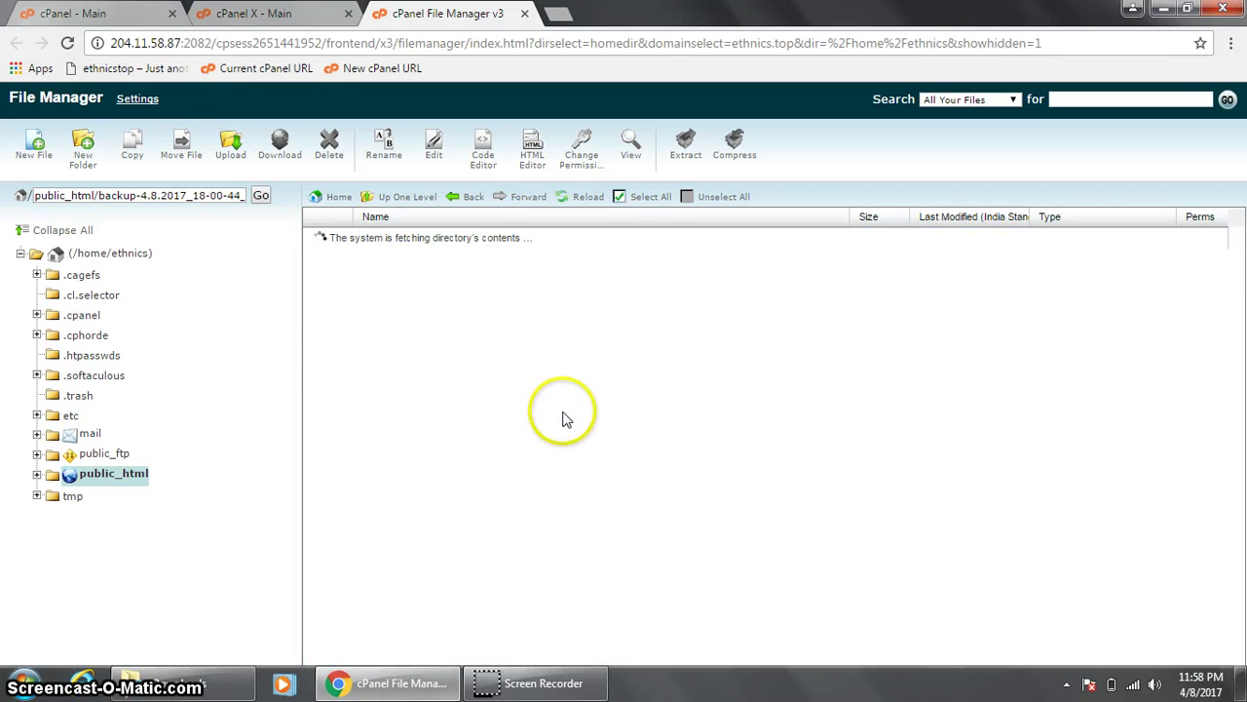
Select all 29 items in homedir and drag them onto /home/ethnics.
left_click(563, 415)
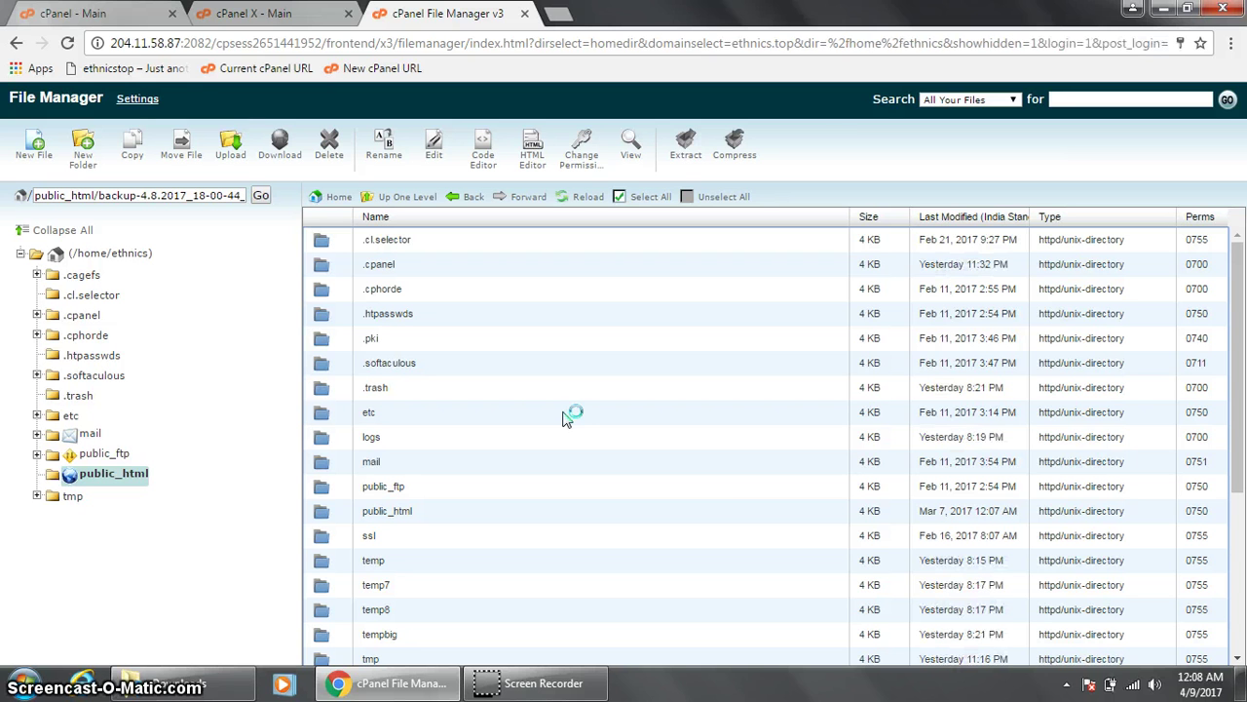
scroll(563, 416, "down", 3)
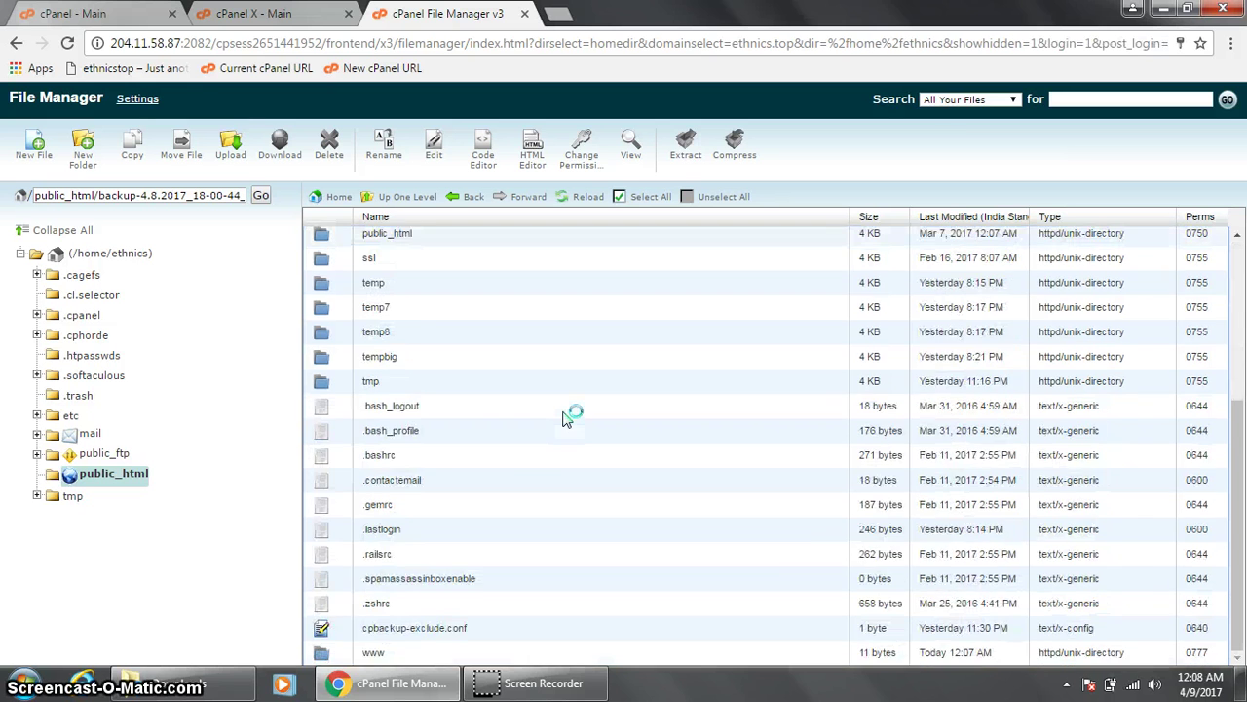
scroll(563, 415, "up", 3)
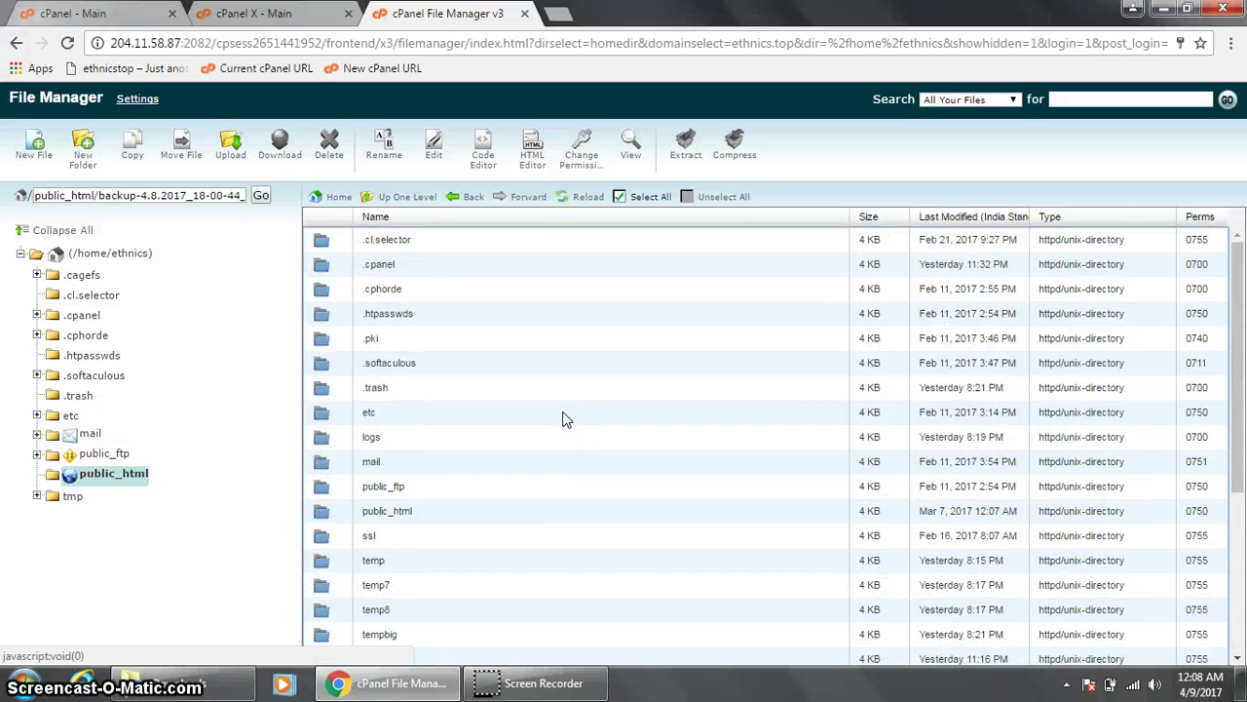
key("ctrl+a")
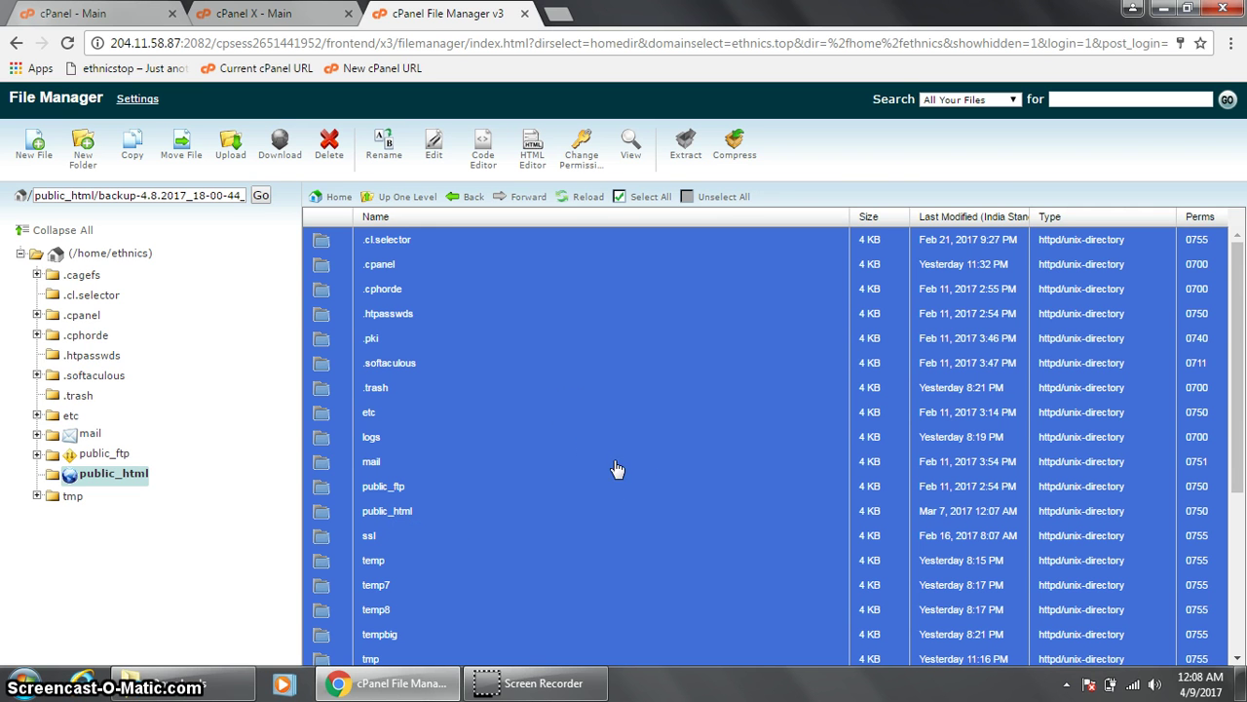
left_click_drag(500, 445, 310, 144)
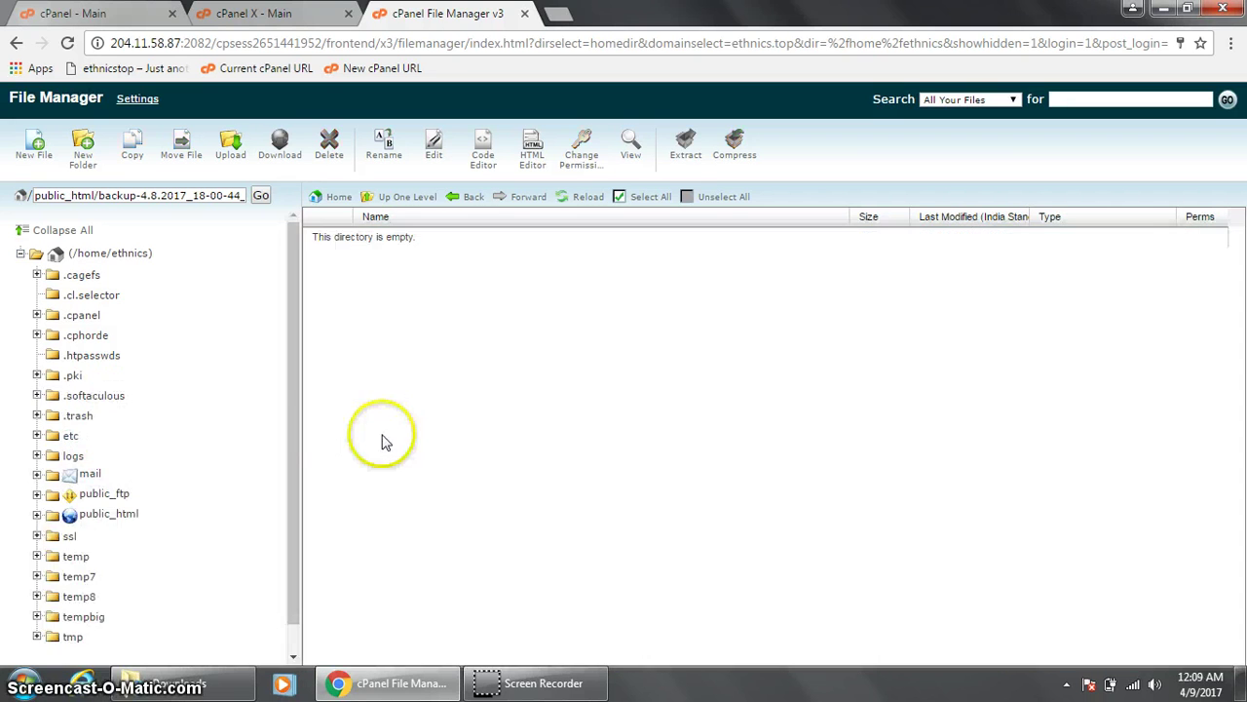
Confirm the move and review the restored folders in /home/ethnics.
left_click(370, 428)
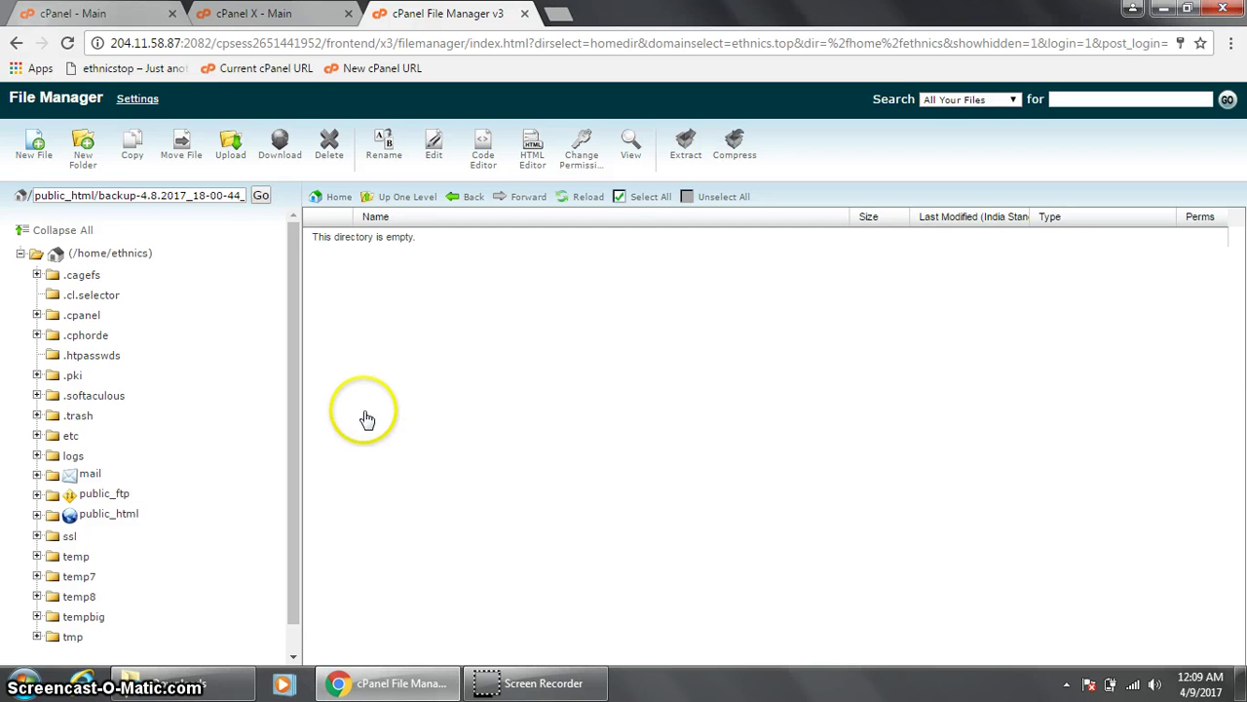
left_click(364, 413)
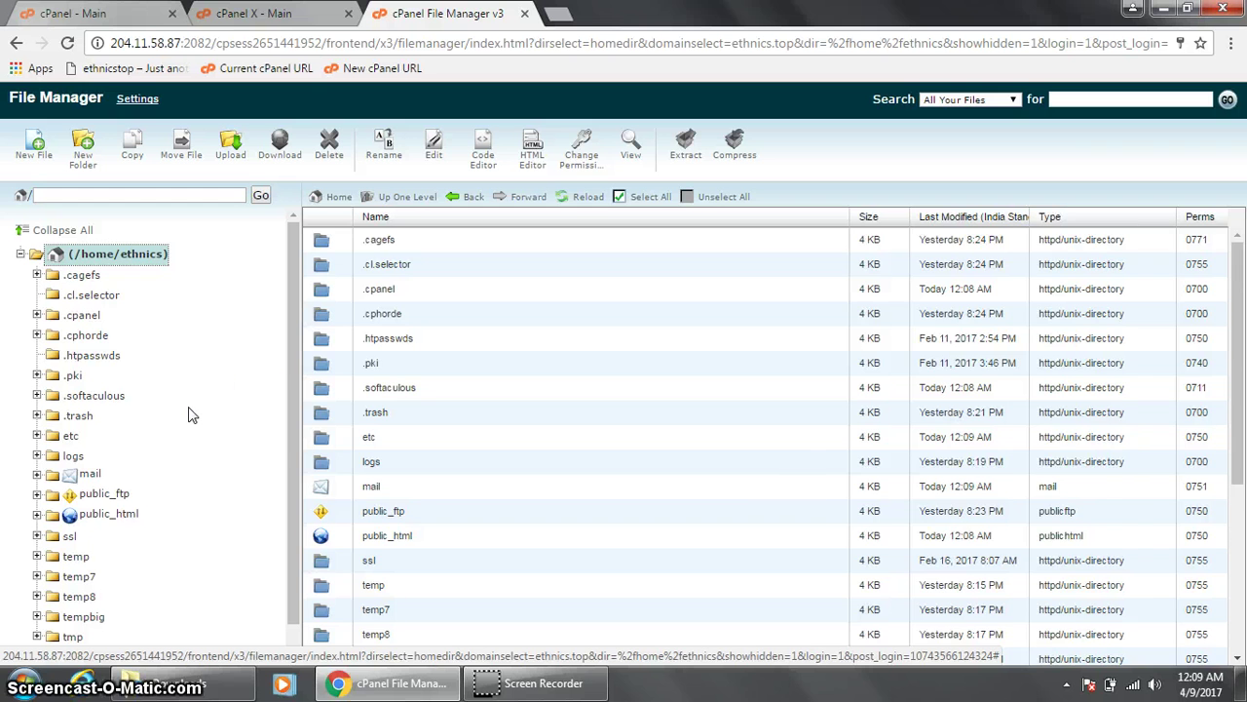
scroll(399, 437, "down", 3)
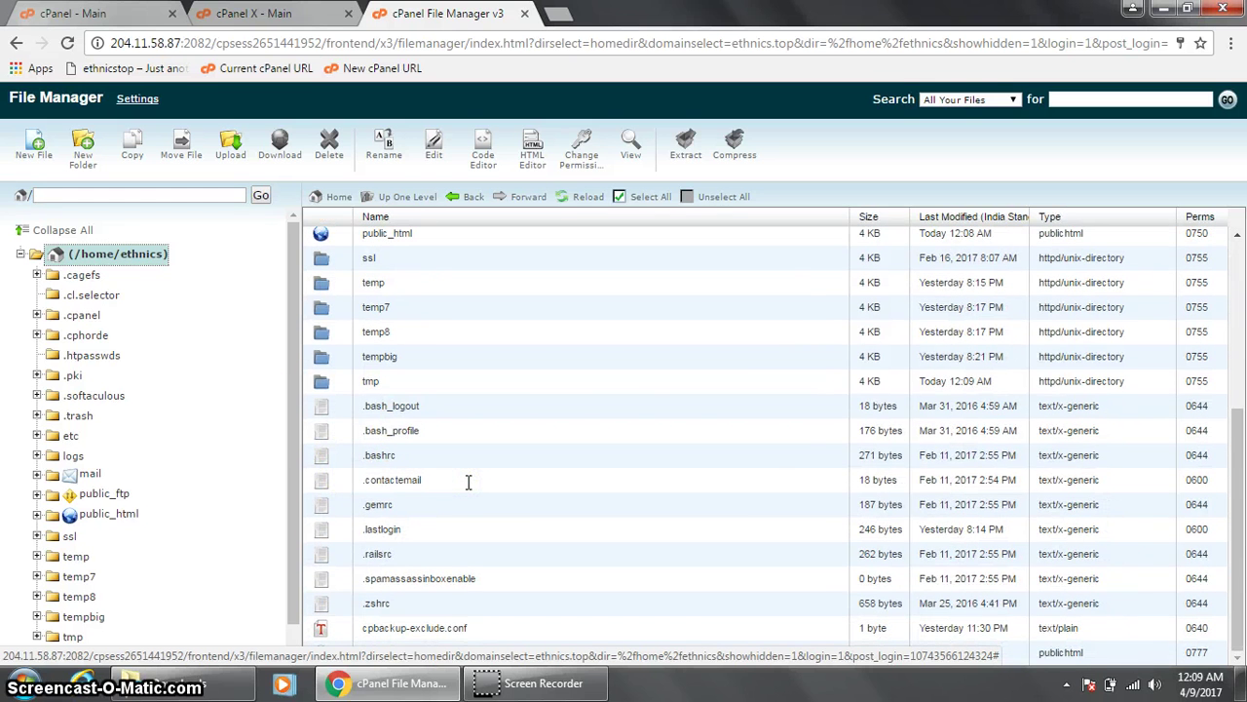
scroll(468, 481, "up", 2)
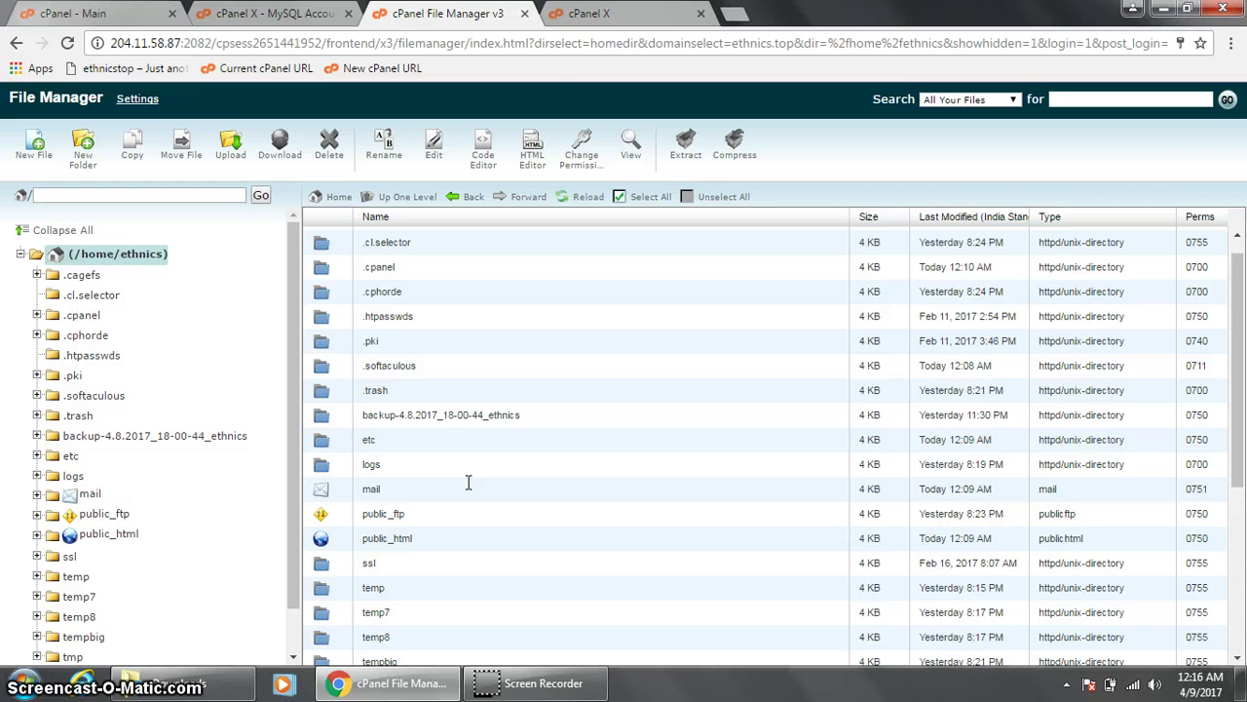
left_click(474, 478)
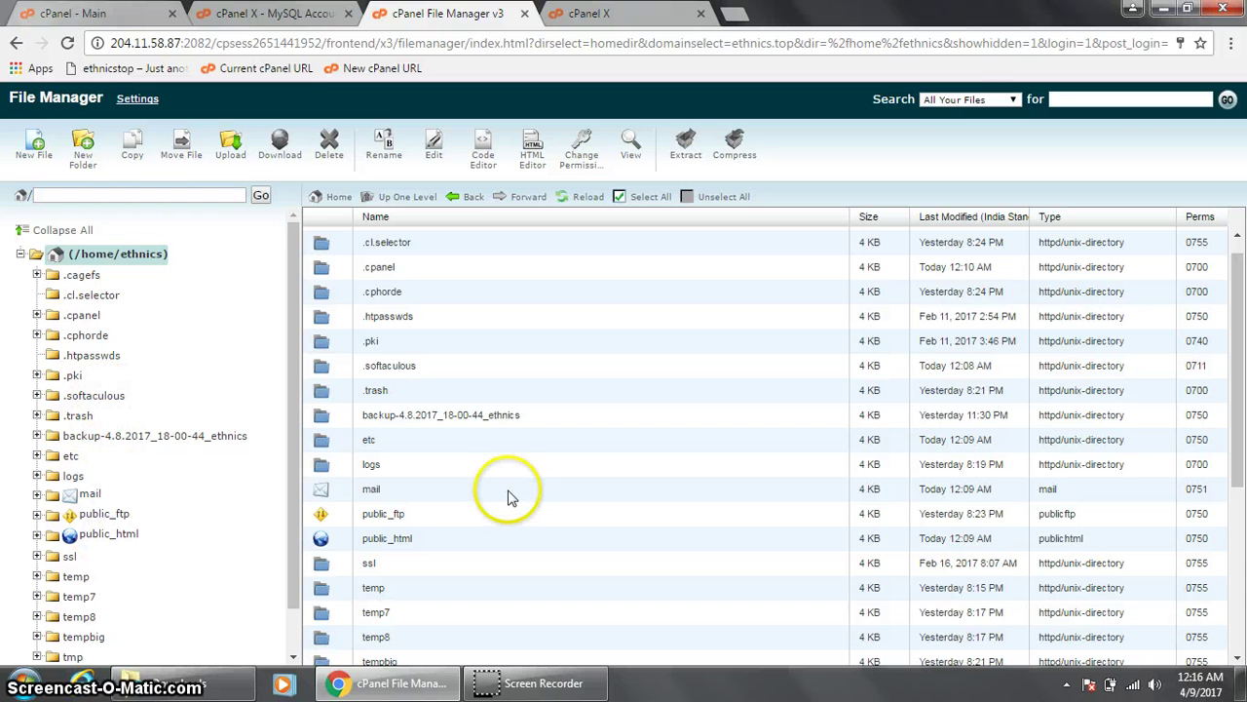
Open the backup-4.8.2017_18-00-44_ethnics folder and scroll down to the mysql folder.
left_click(336, 523)
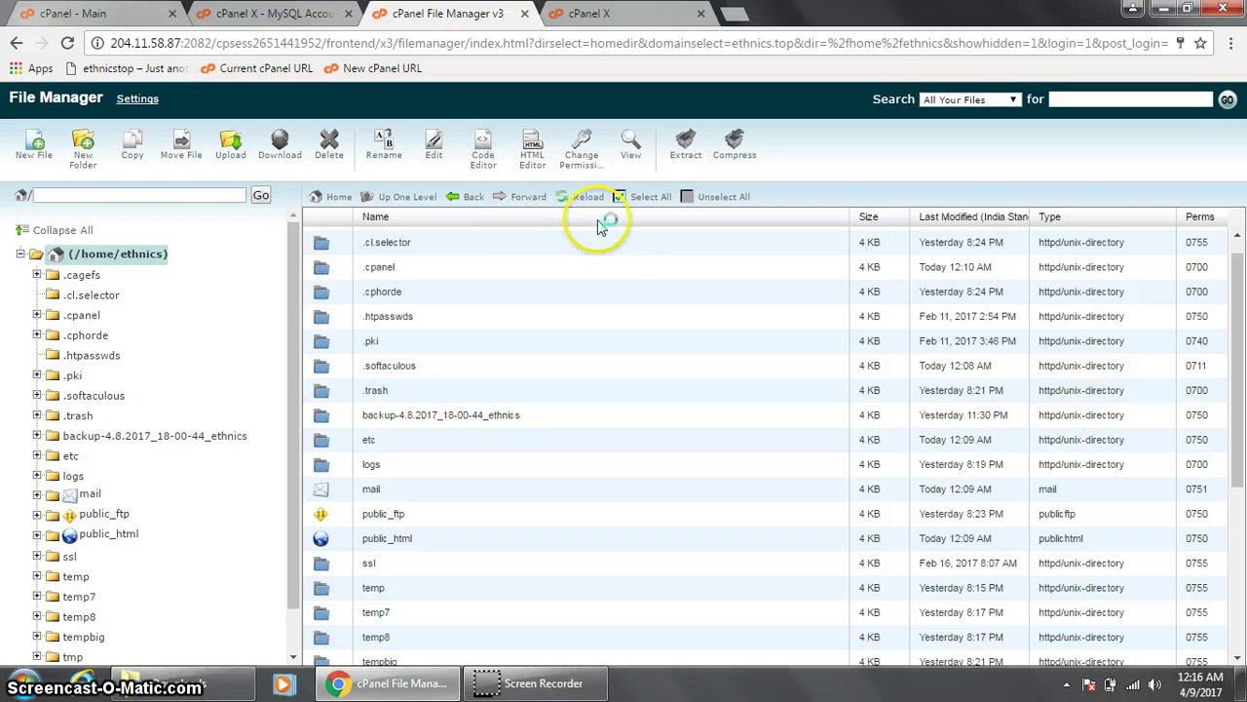
left_click(218, 436)
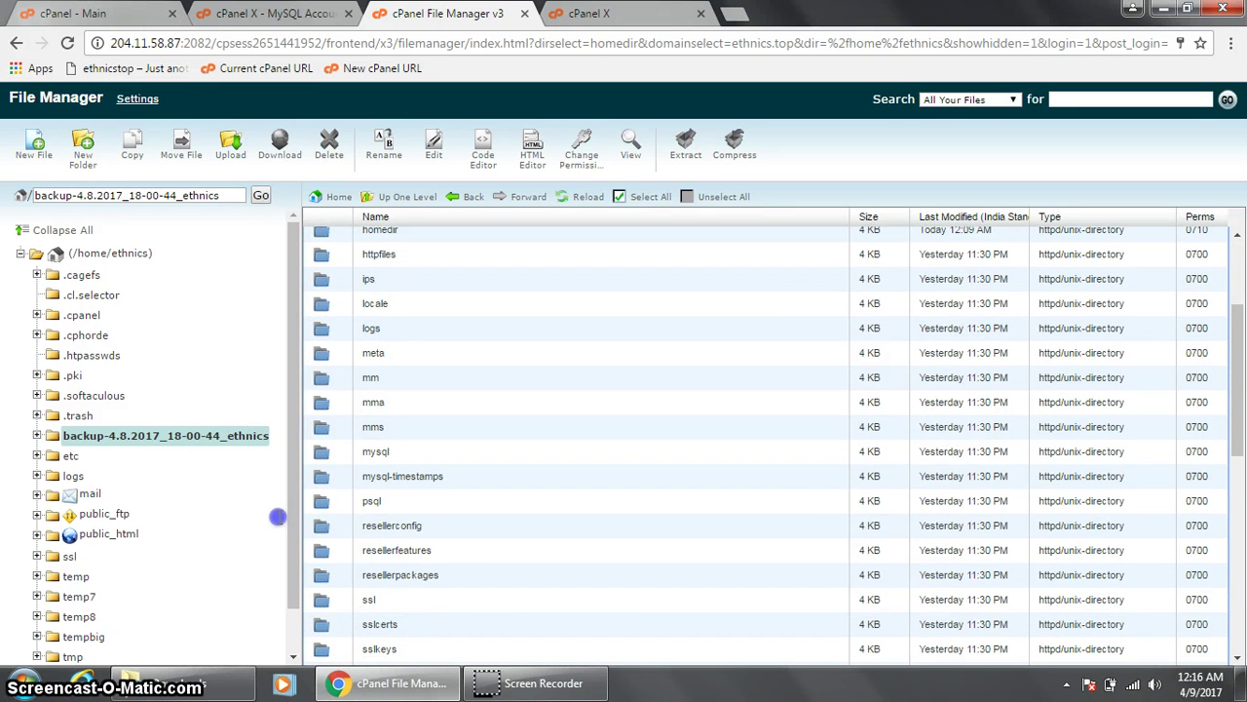
scroll(351, 532, "up", 2)
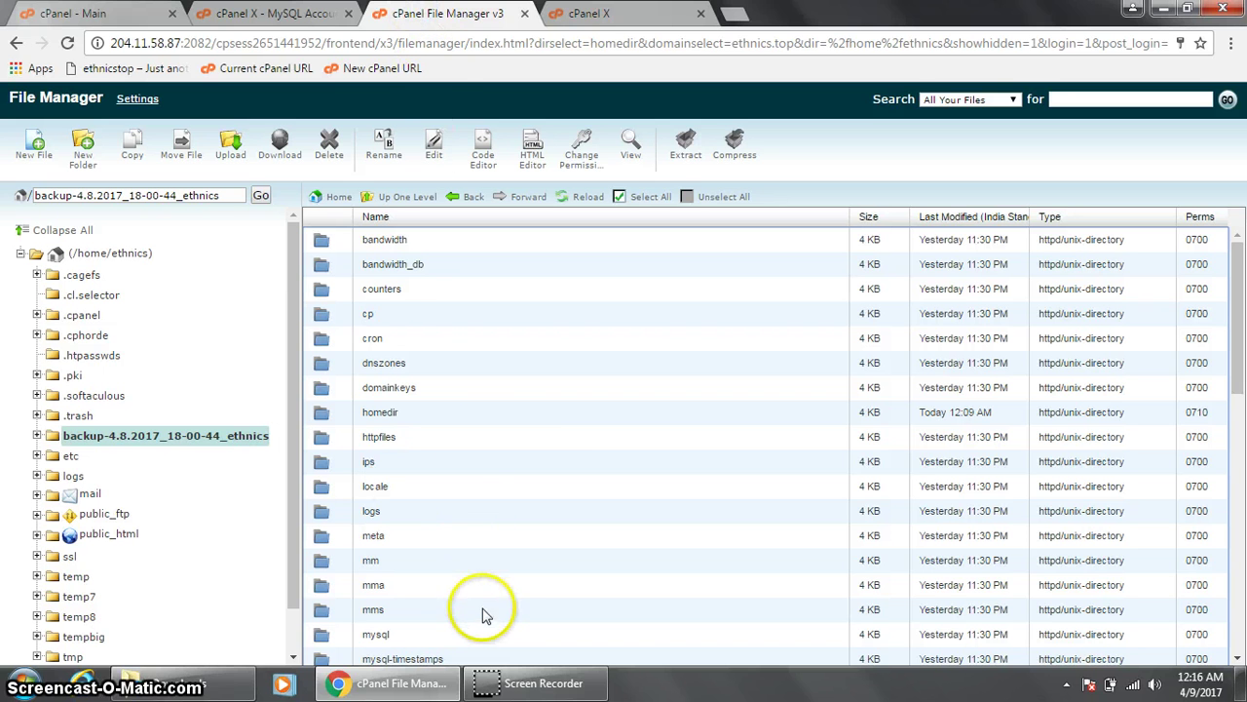
scroll(479, 612, "down", 2)
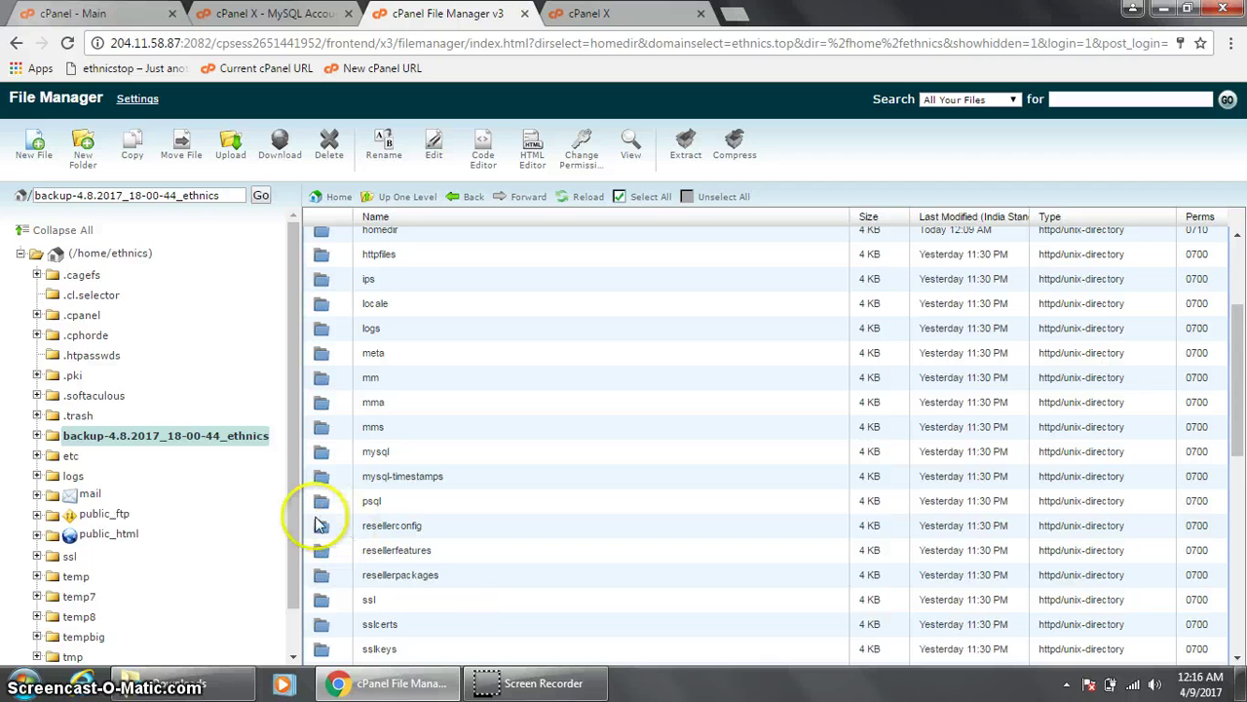
scroll(321, 525, "down", 1)
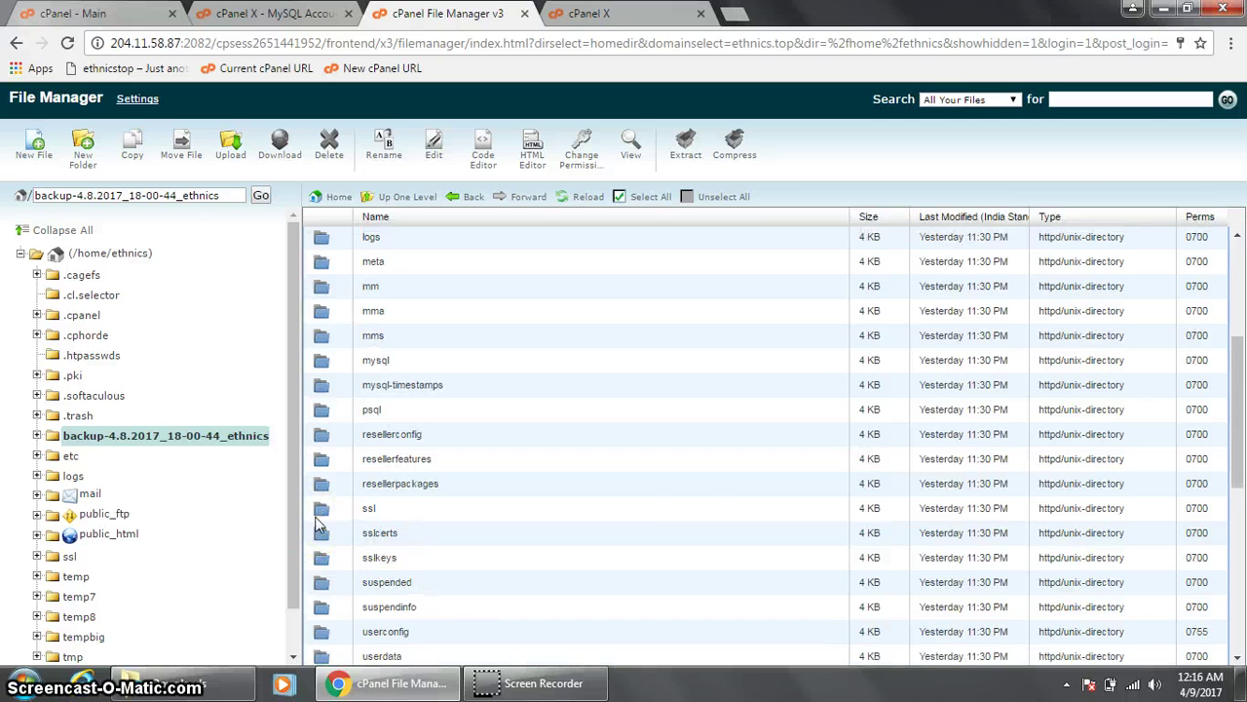
Open the backup's mysql folder and select the ethnics_wp313.sql database dump.
double_click(614, 360)
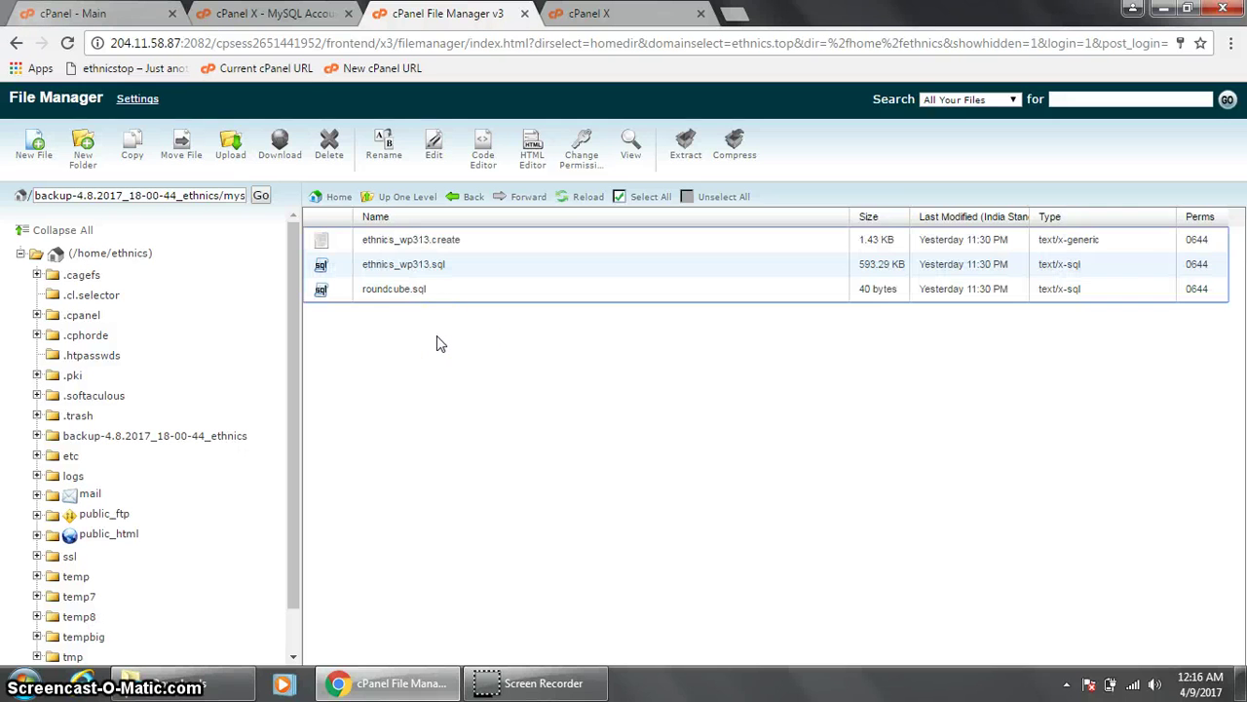
left_click(403, 264)
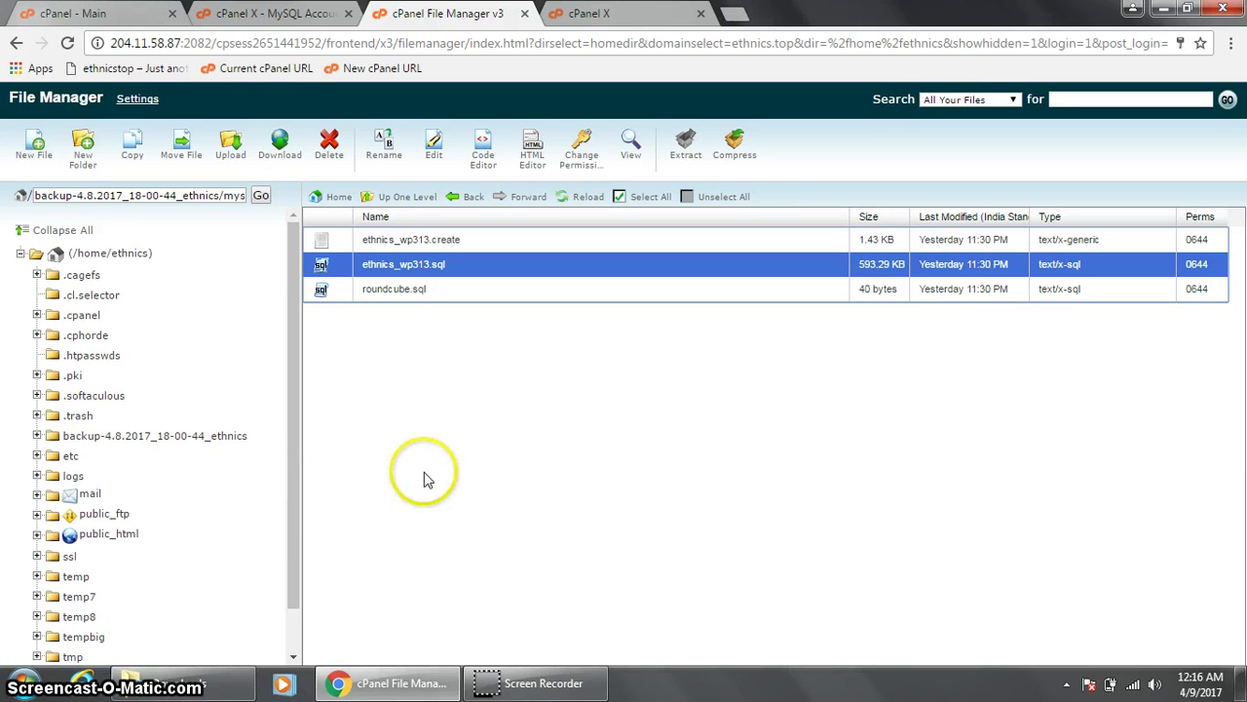
left_click(397, 516)
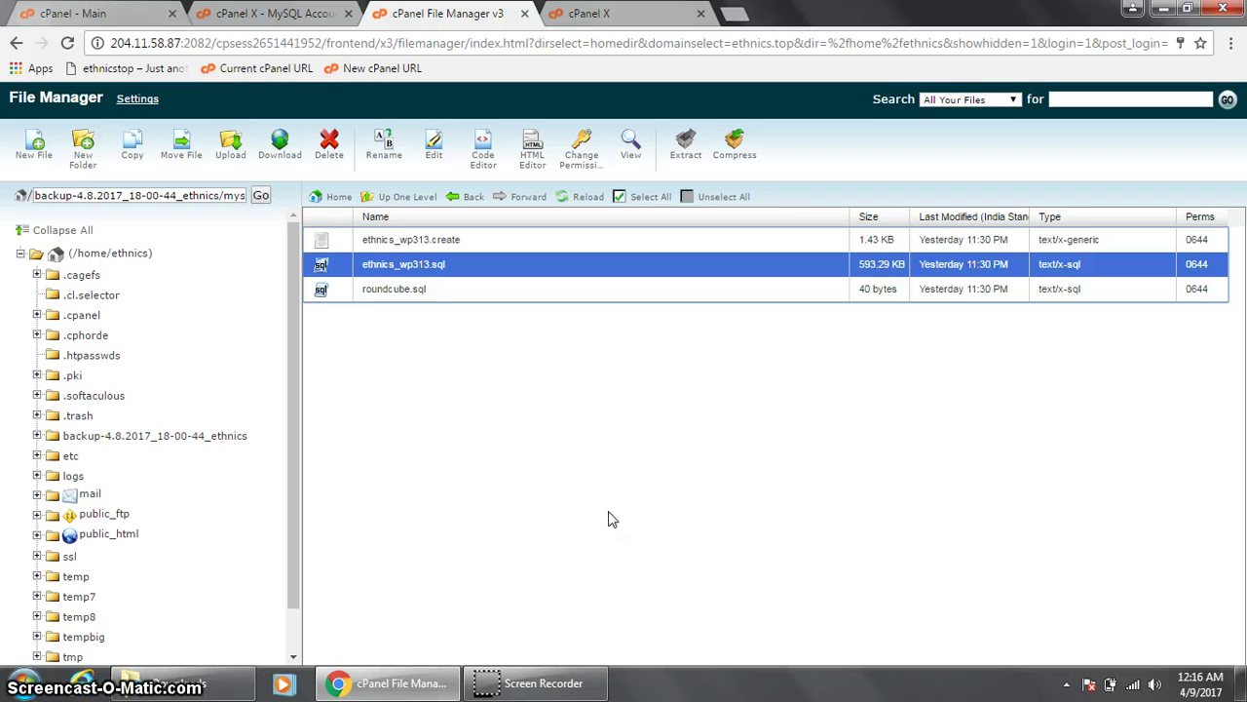
left_click(491, 337)
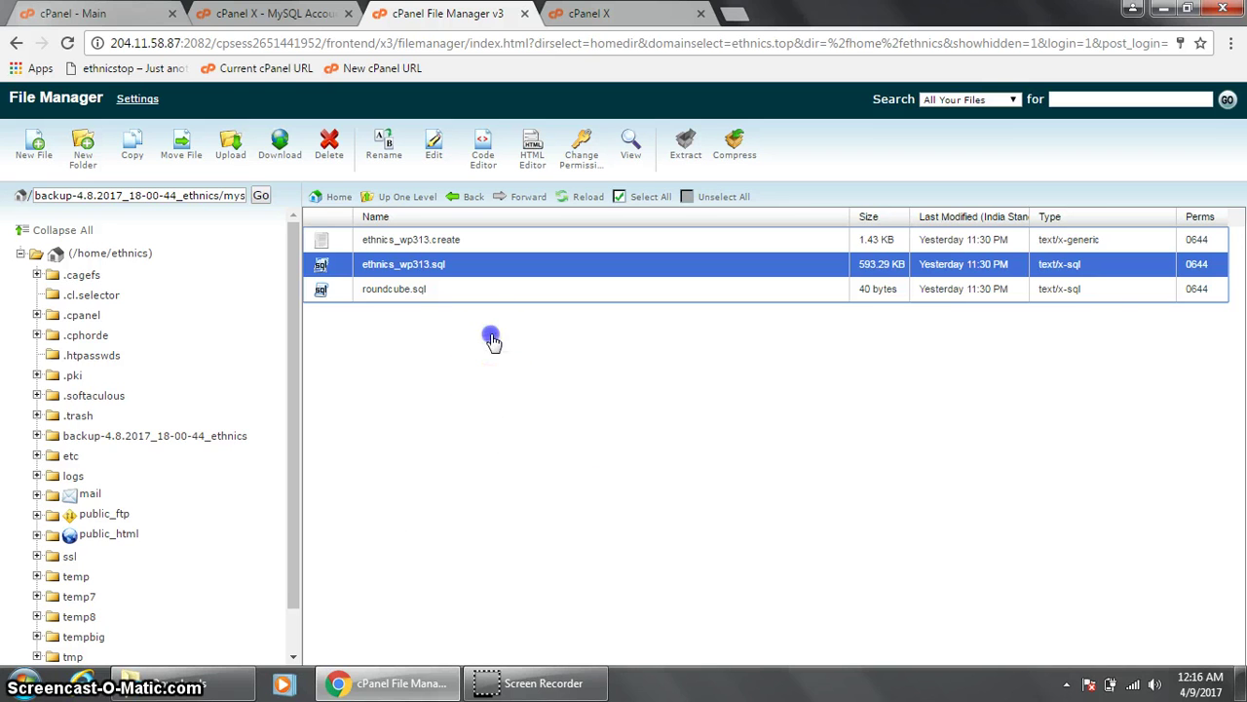
left_click(343, 574)
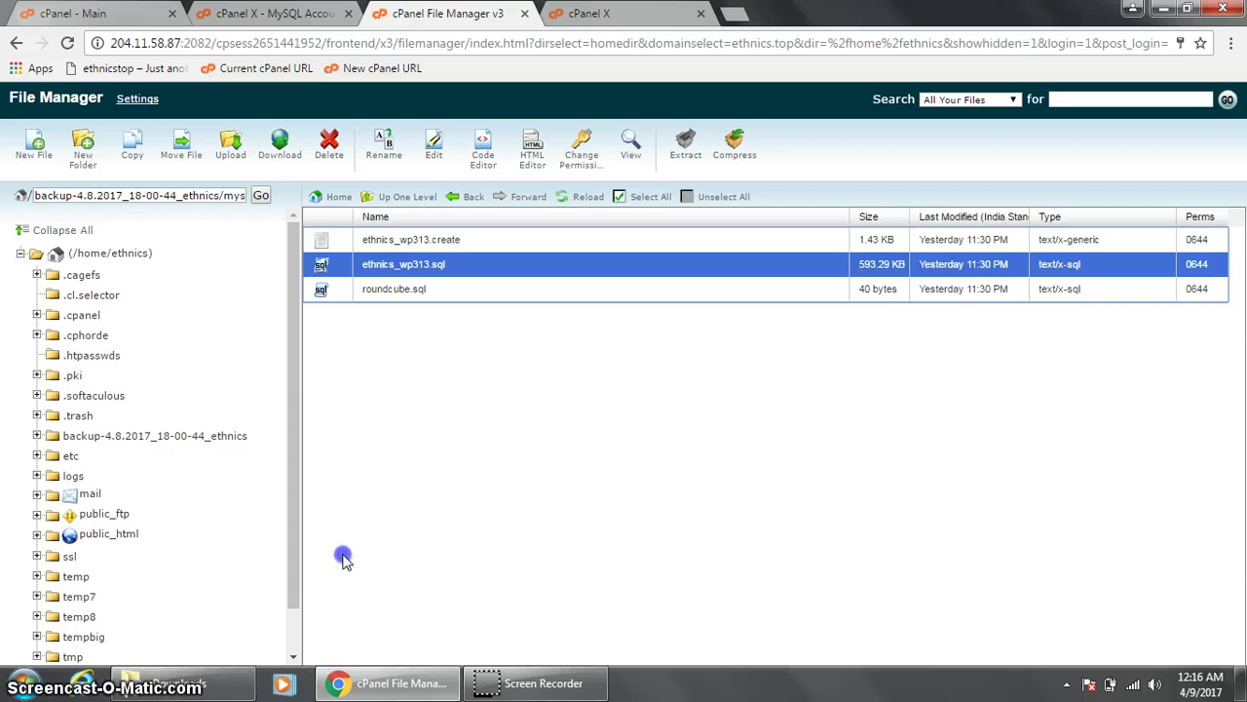